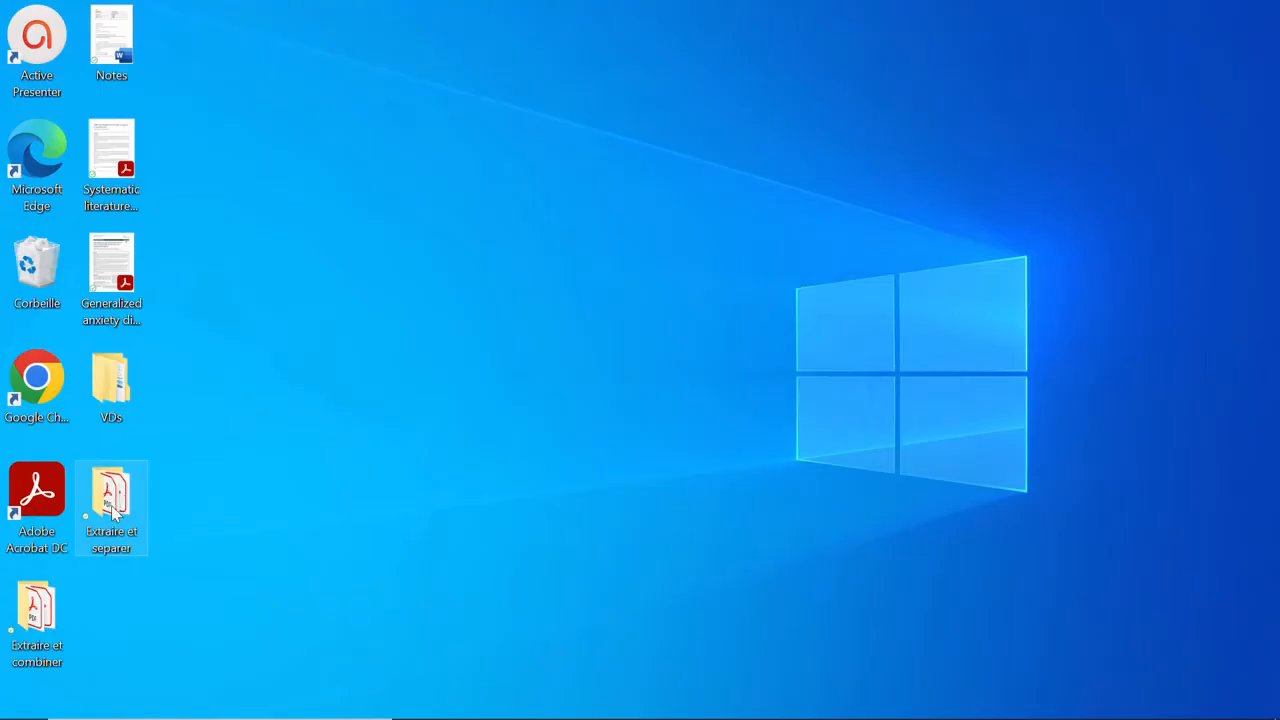
Look through the desktop folder "Extraire et separer" and its subfolder "extraire toutes pages", and close the window
double_click(113, 512)
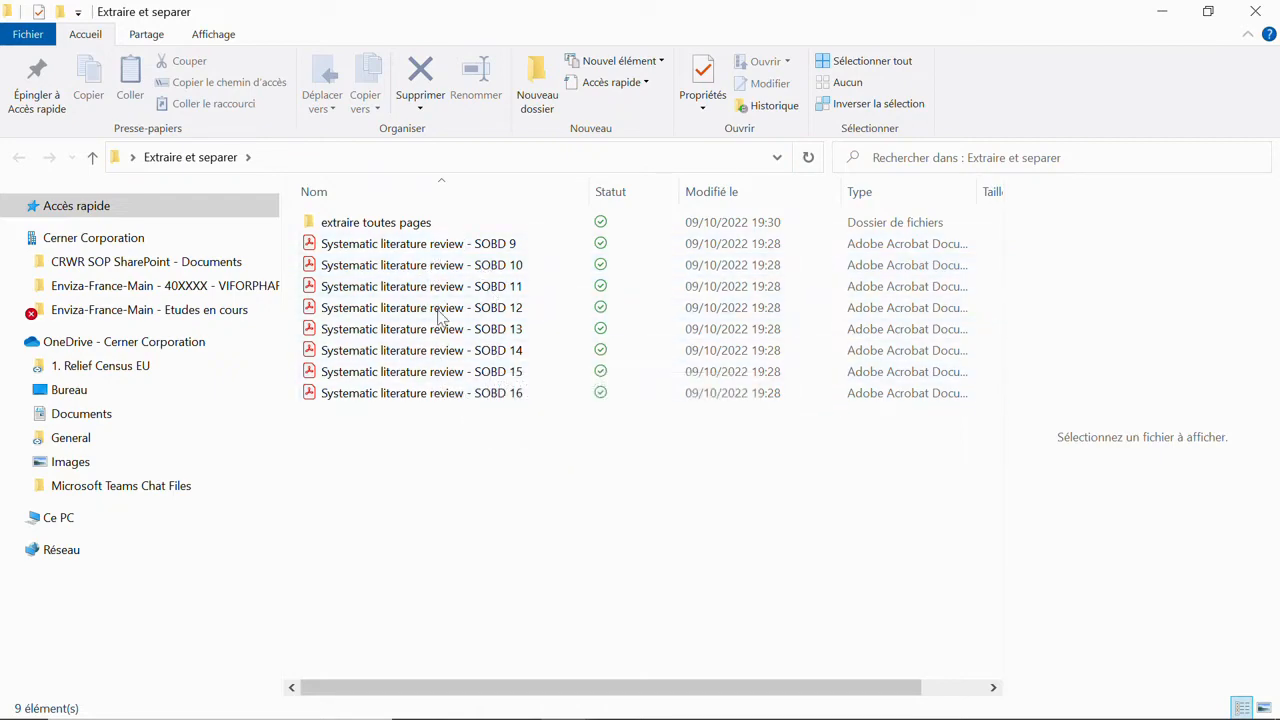
left_click(419, 224)
double_click(419, 224)
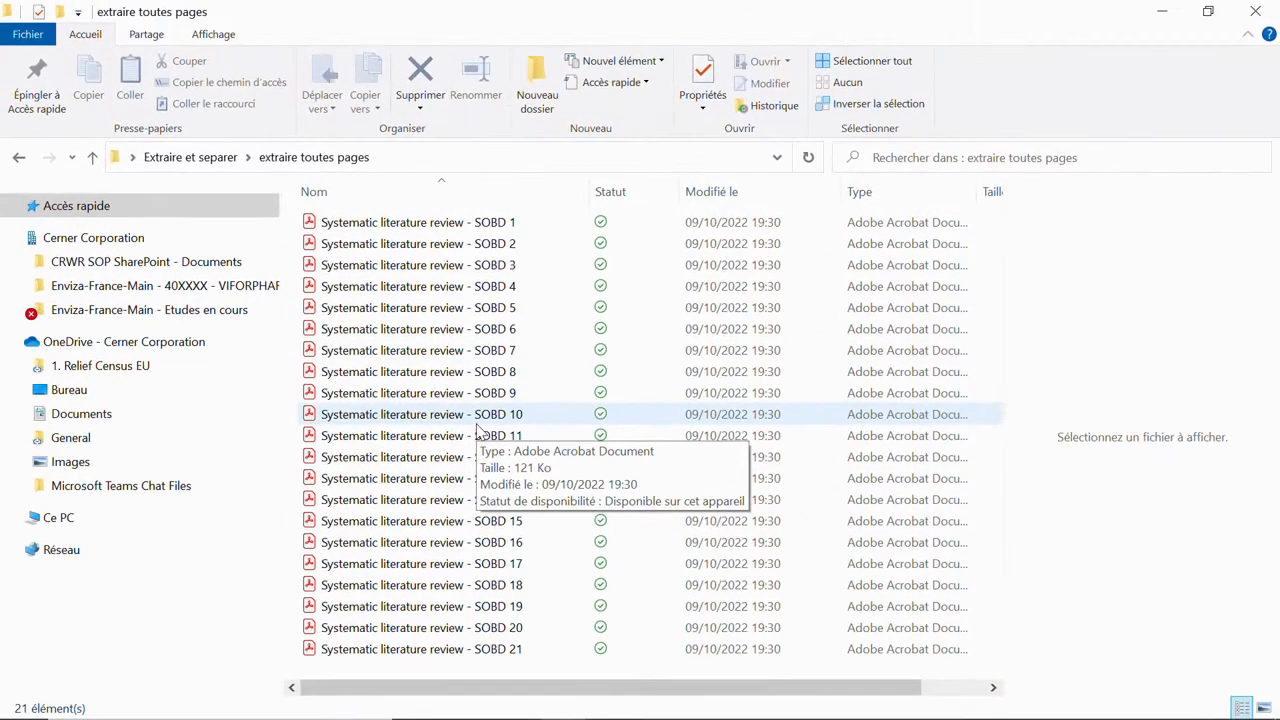
left_click(1263, 12)
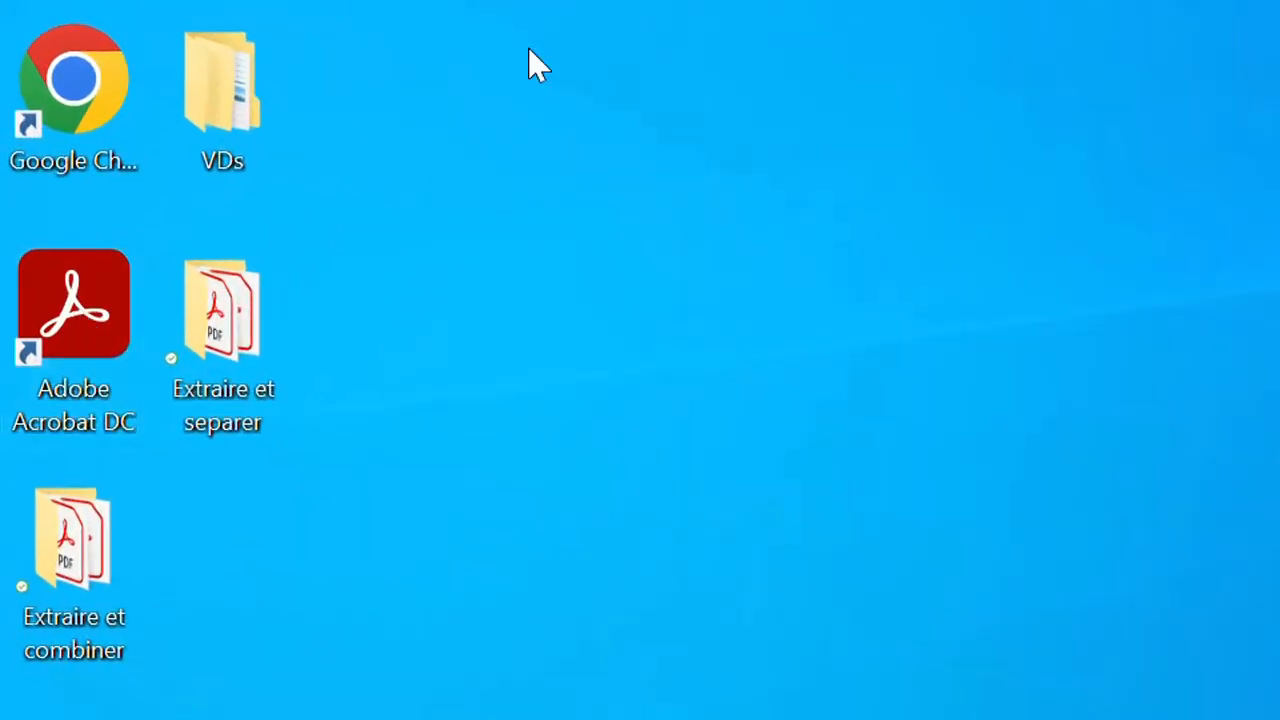
Switch to Adobe Acrobat DC and open the tool for combining several files into one PDF
double_click(75, 325)
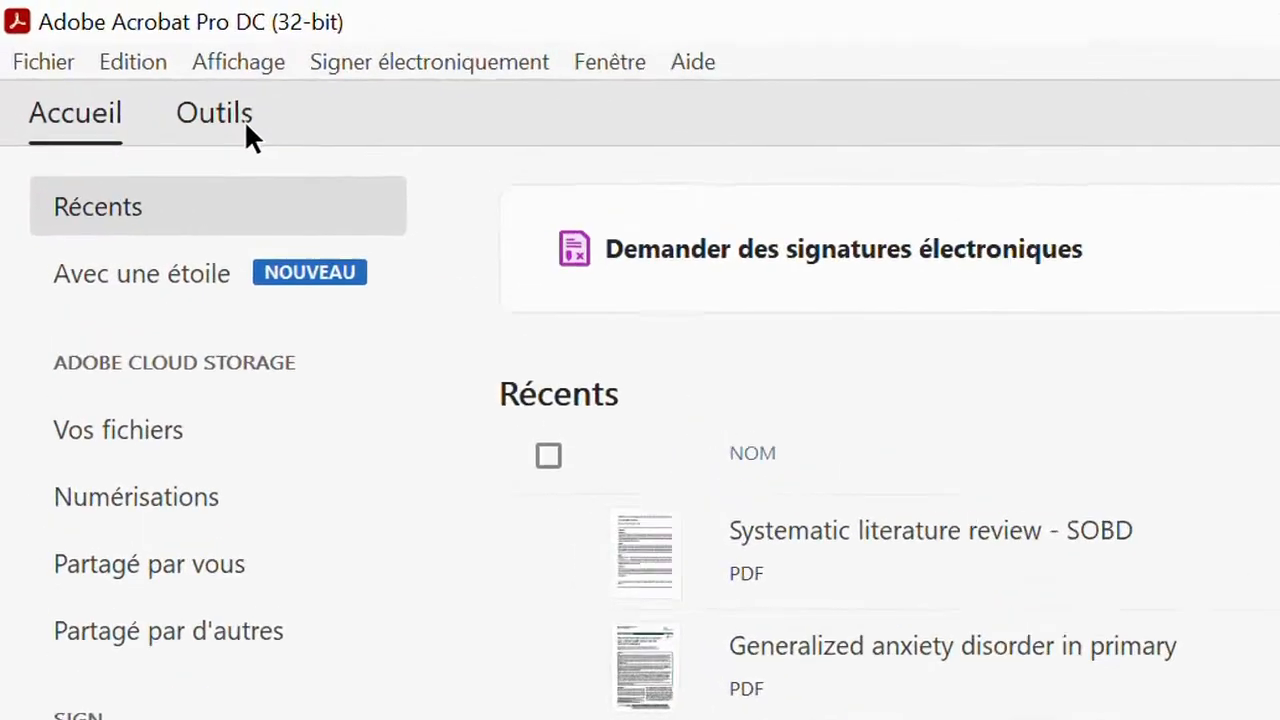
left_click(264, 134)
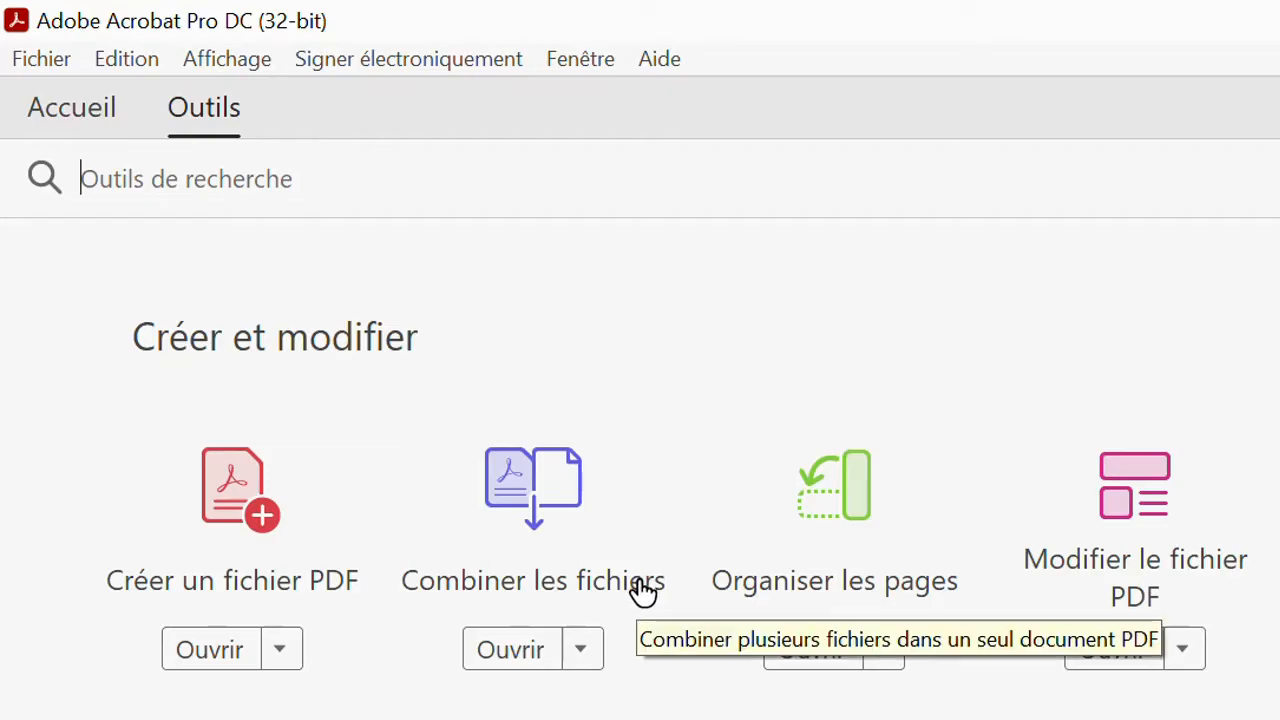
left_click(543, 517)
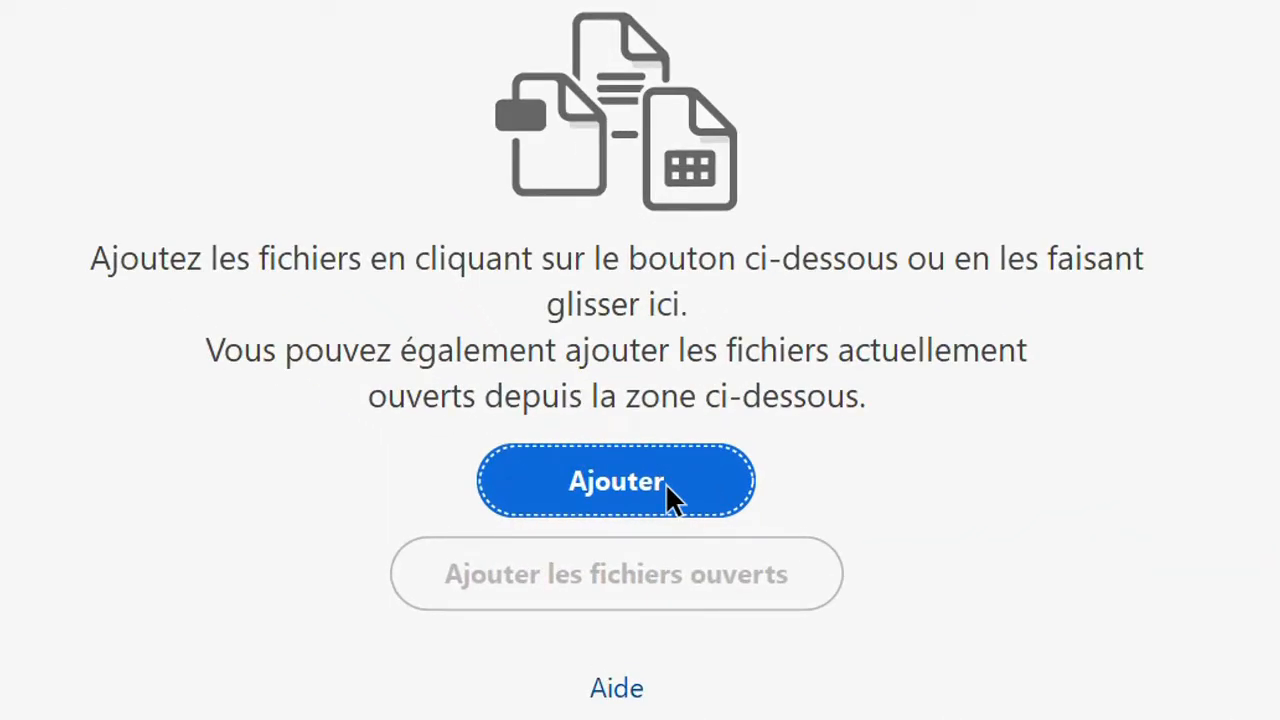
Start adding files and browse to the subfolder "extraire toutes pages" of "Extraire et separer" on the desktop
left_click(665, 482)
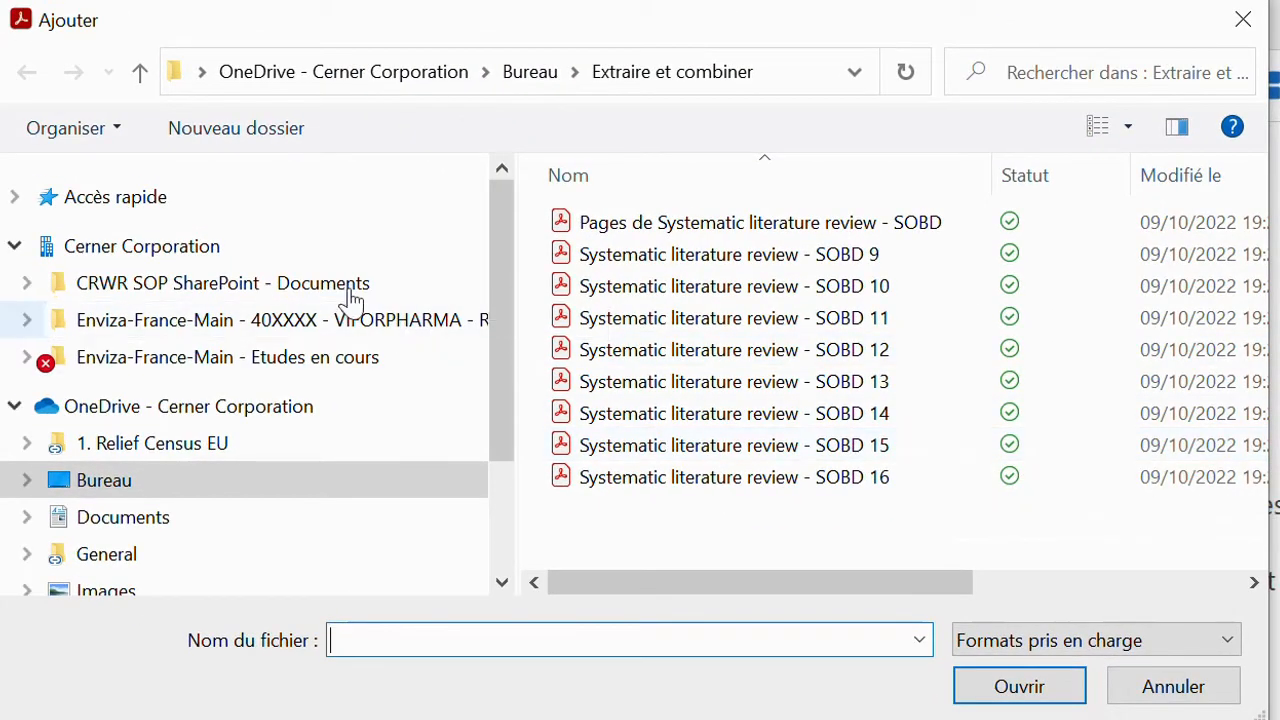
left_click(143, 483)
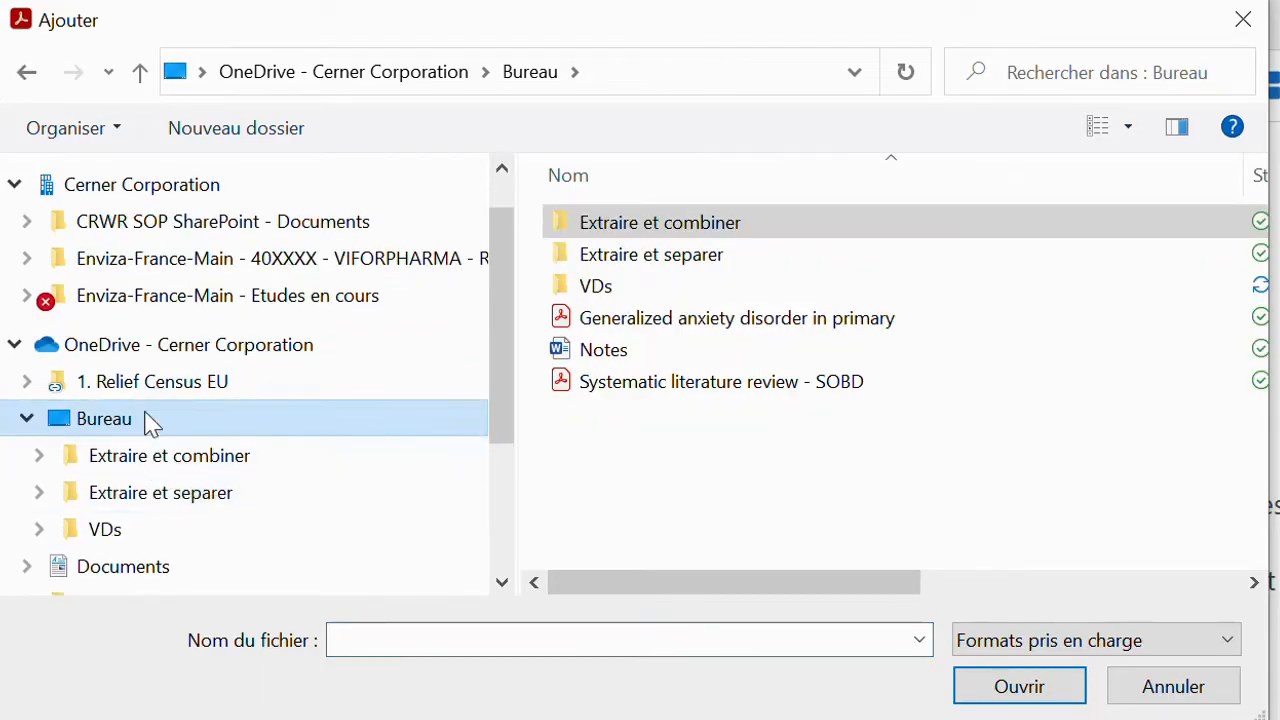
double_click(679, 258)
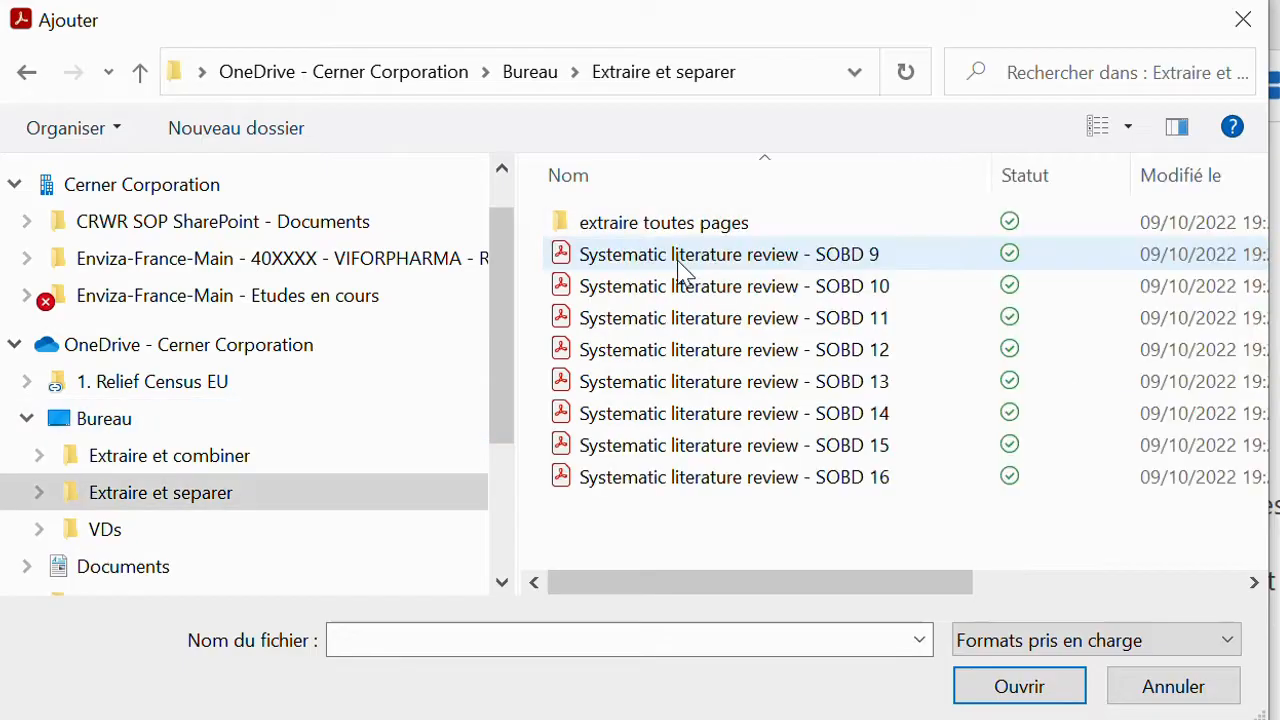
double_click(708, 233)
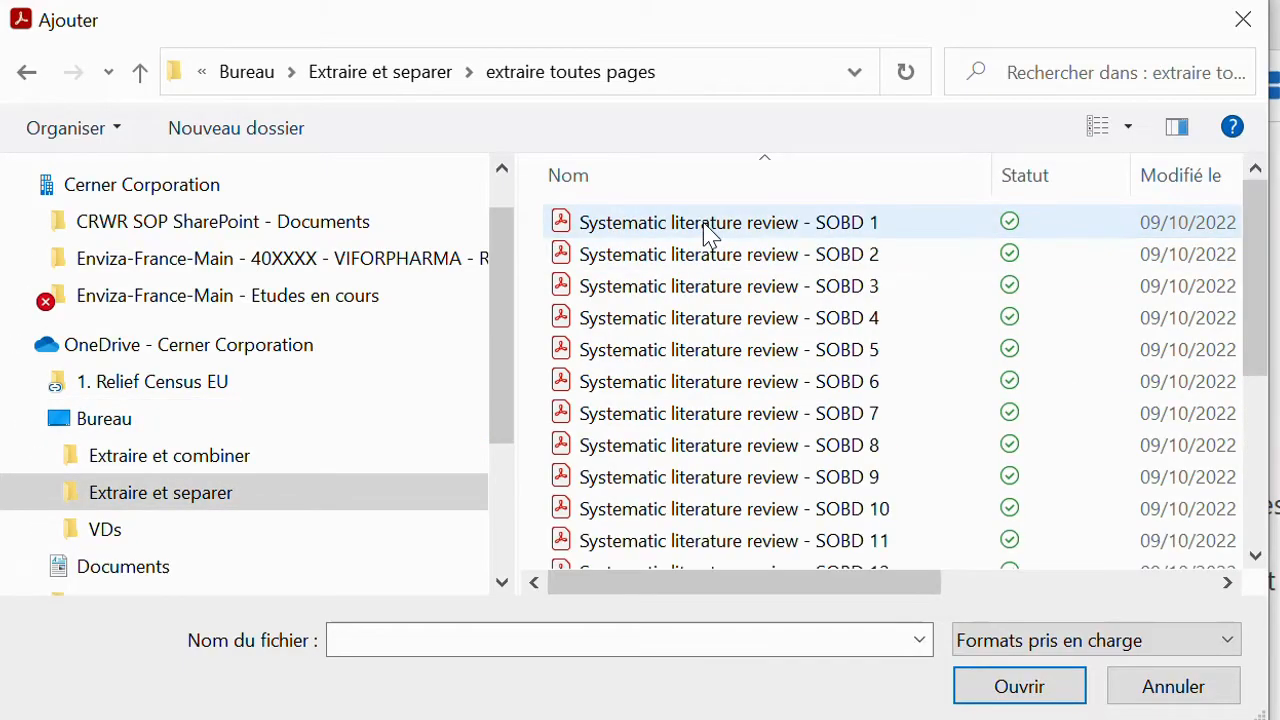
Select all the PDFs in "extraire toutes pages", and reduce the selection to "Systematic literature review - SOBD 7"
scroll(787, 325, "down", 3)
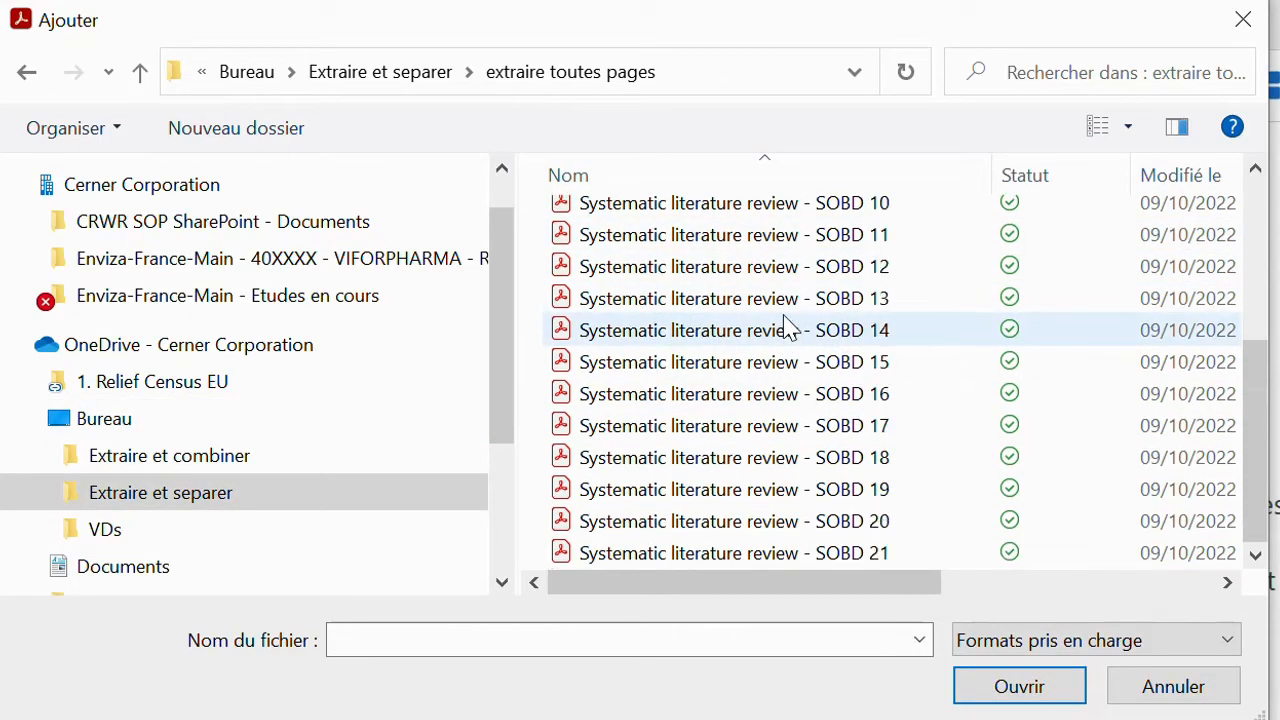
scroll(787, 325, "up", 3)
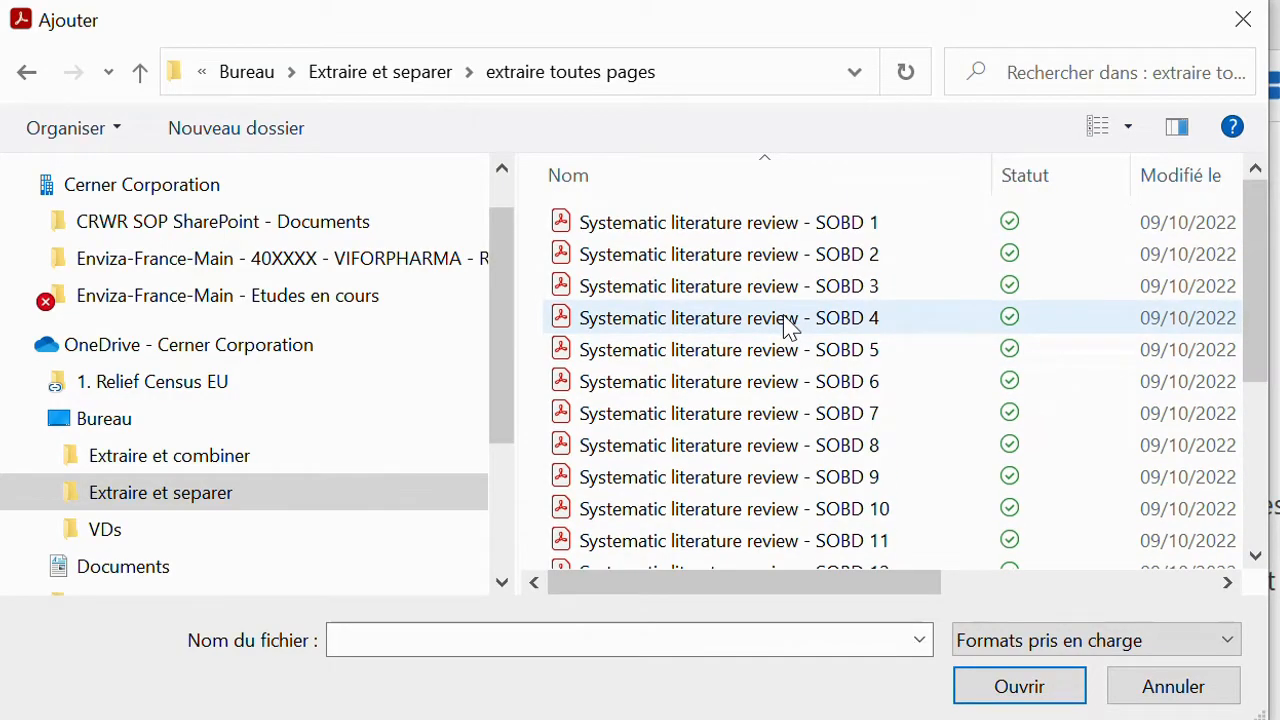
scroll(787, 325, "down", 3)
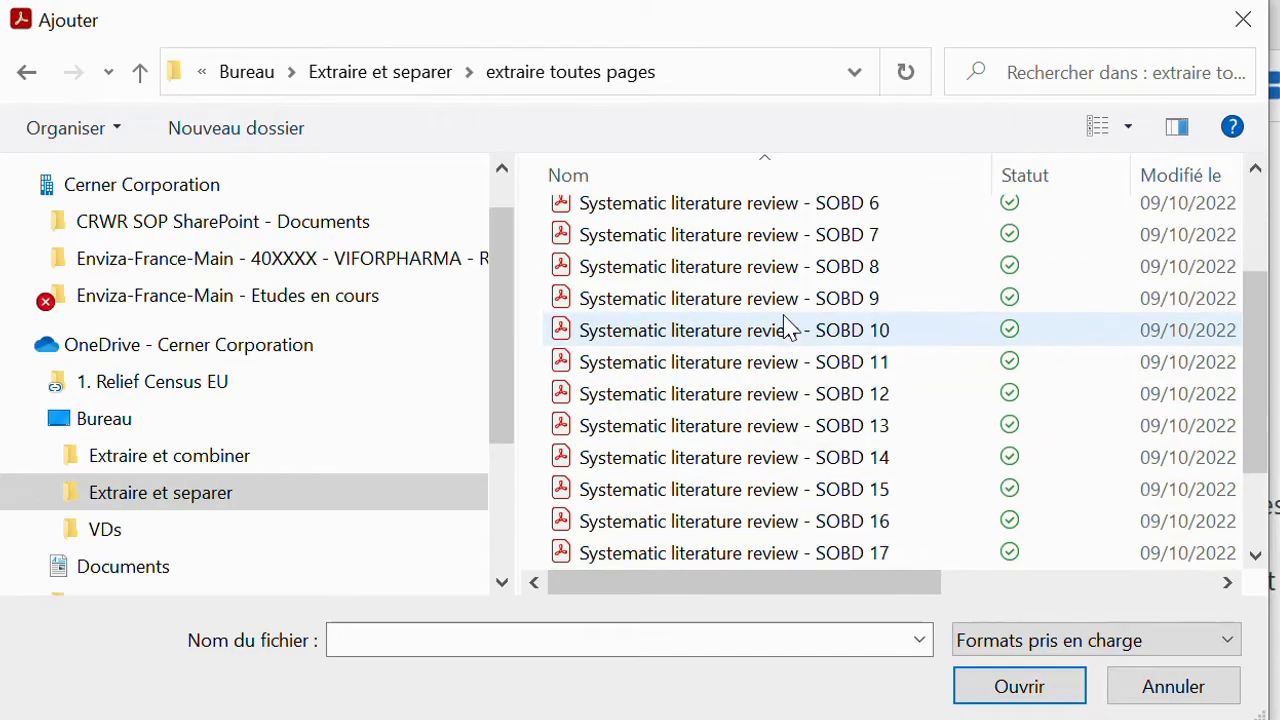
scroll(787, 327, "down", 1)
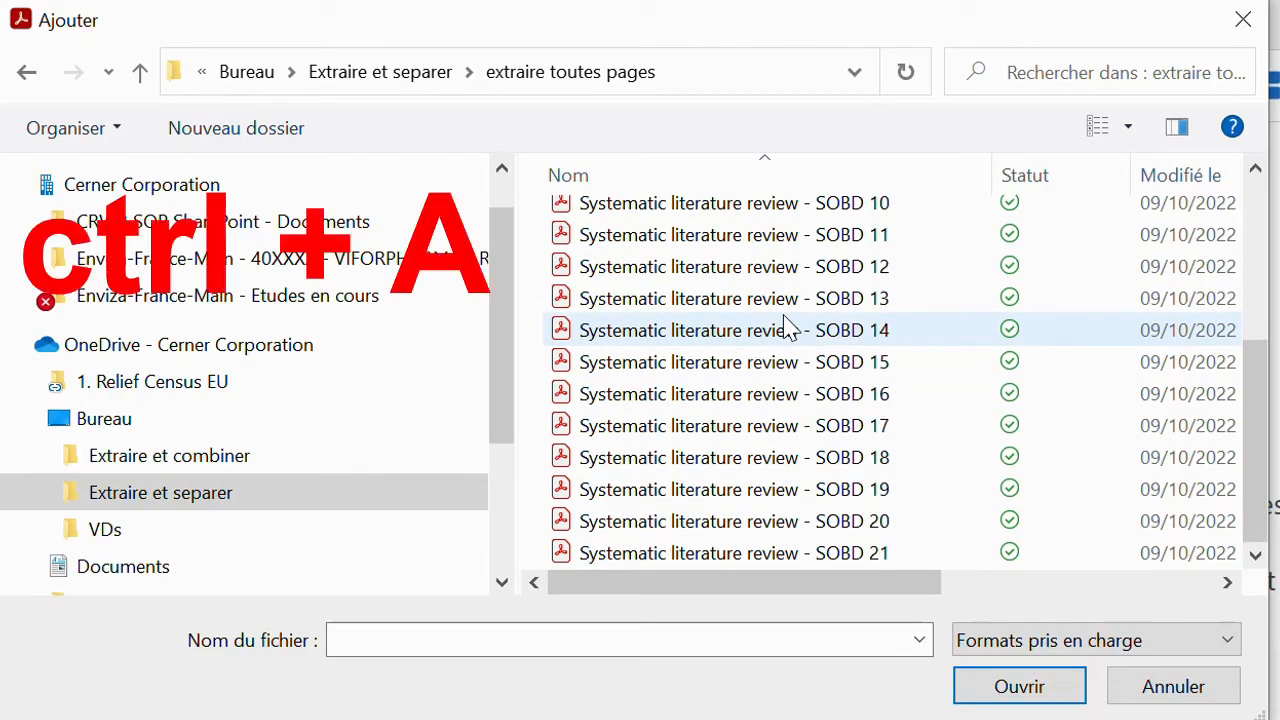
key("ctrl+a")
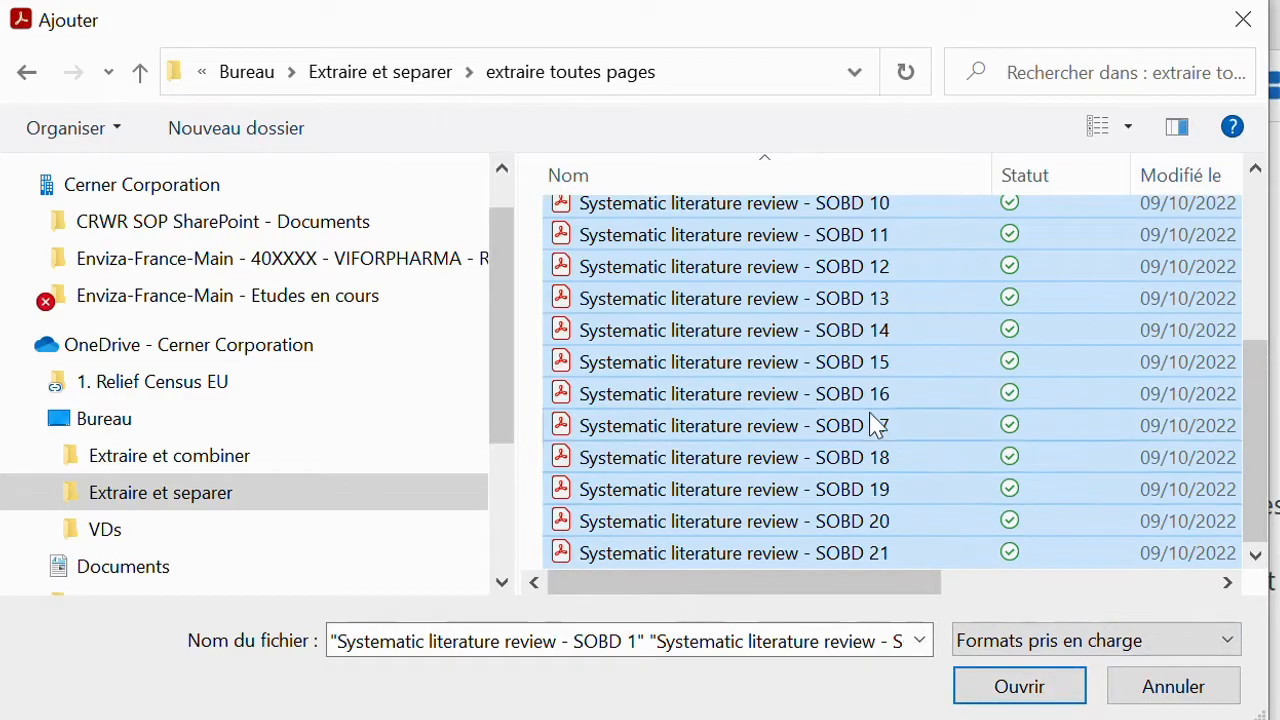
scroll(846, 414, "up", 3)
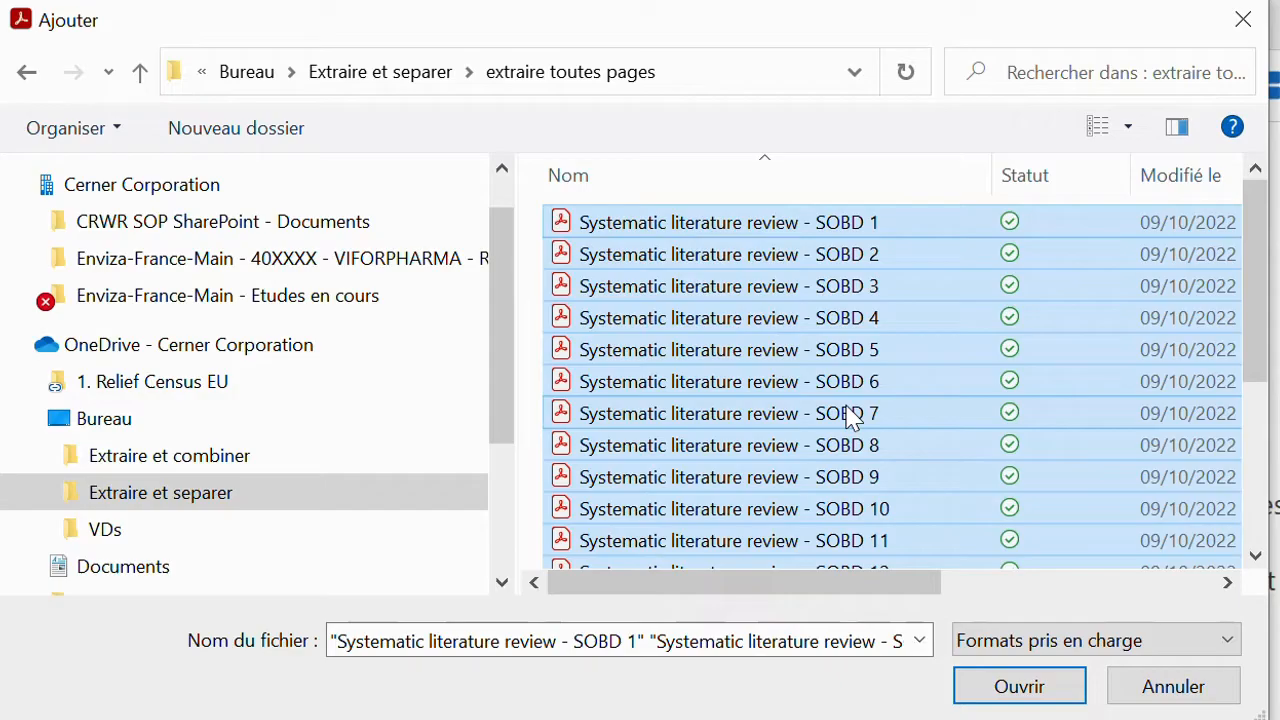
left_click(846, 414)
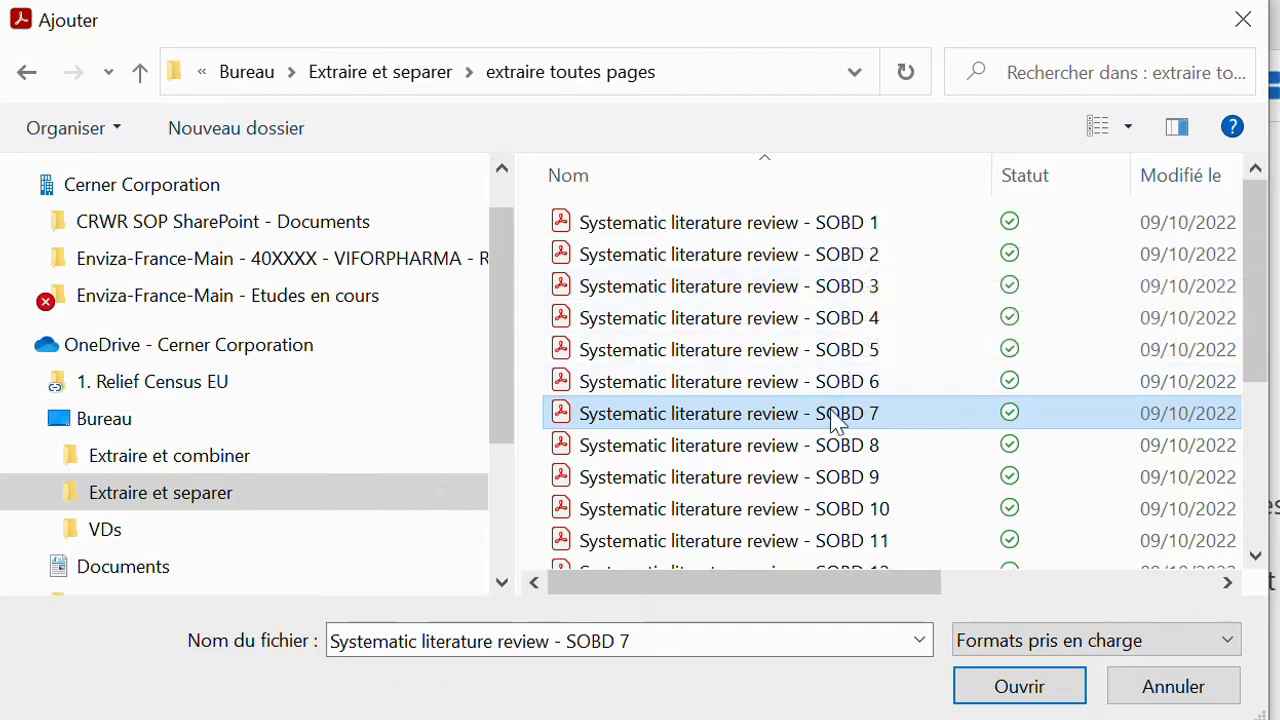
Select only the non-adjacent files SOBD 1, SOBD 6, SOBD 10 and SOBD 20 of the Systematic literature review
left_click(842, 223)
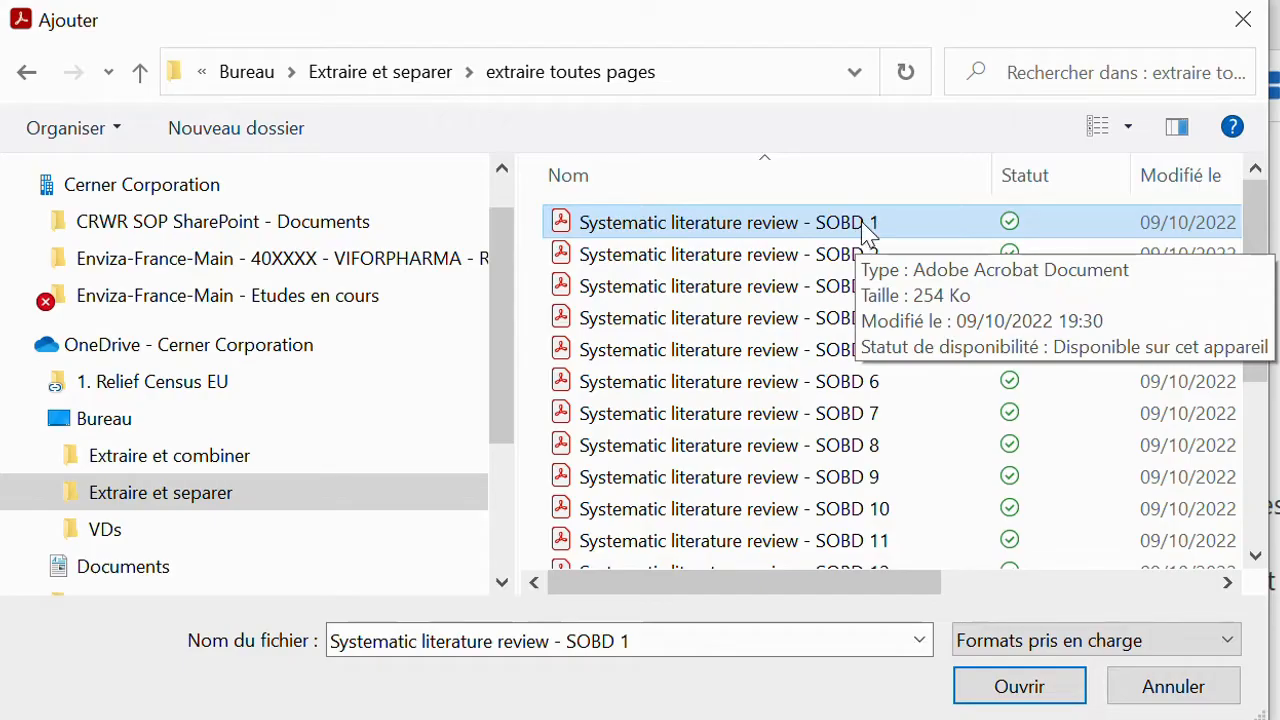
left_click(866, 390, "ctrl")
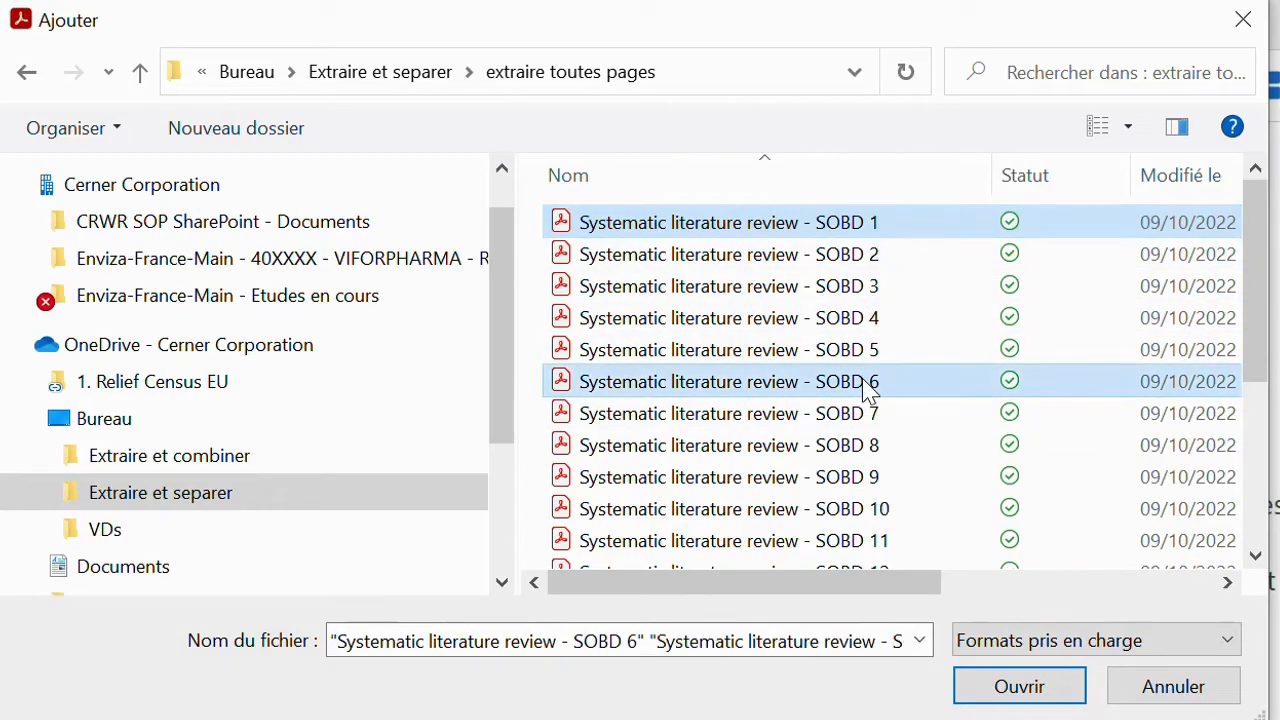
left_click(885, 520, "ctrl")
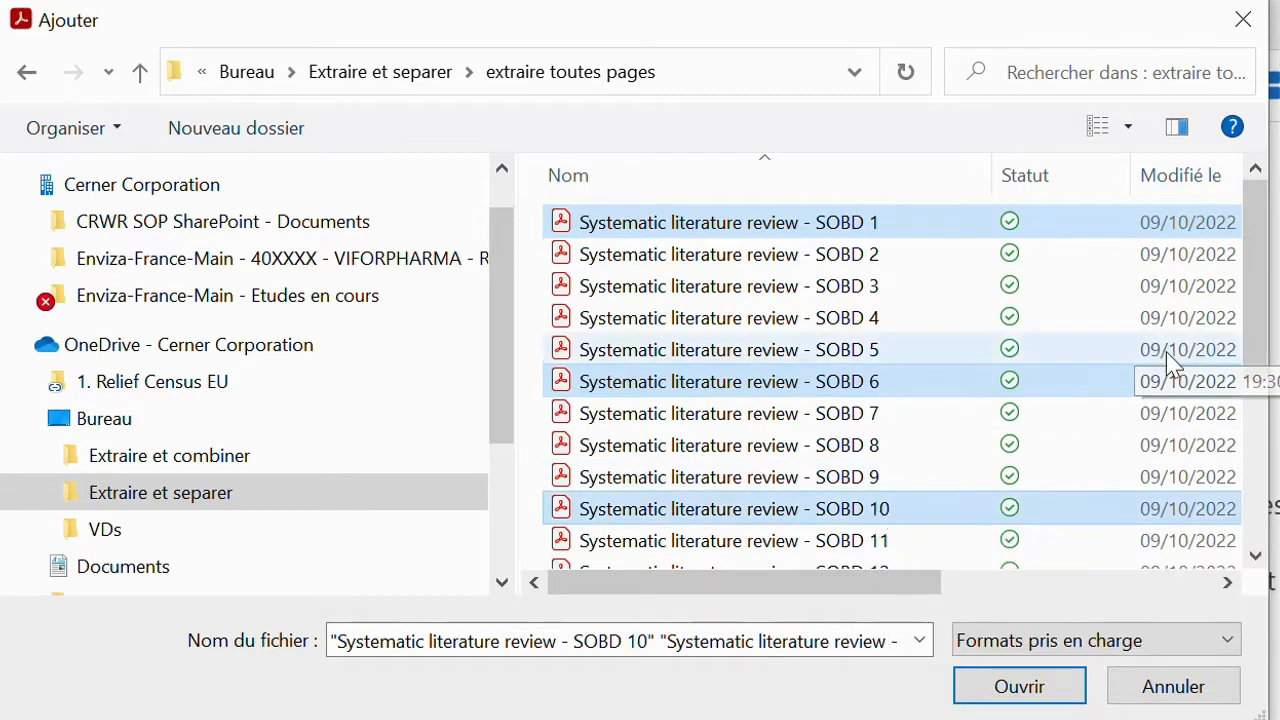
left_click_drag(1250, 330, 1234, 569)
left_click(816, 524, "ctrl")
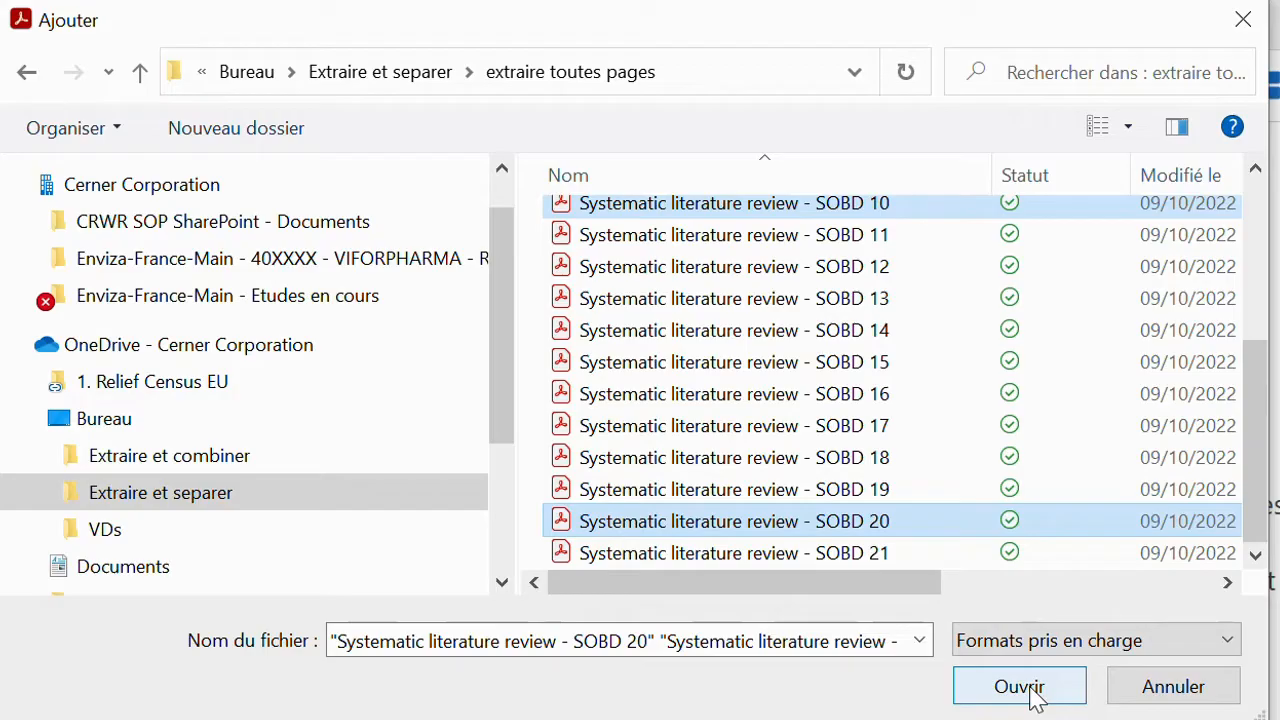
Select every PDF in "extraire toutes pages" and add them all to the files being combined
left_click(880, 462)
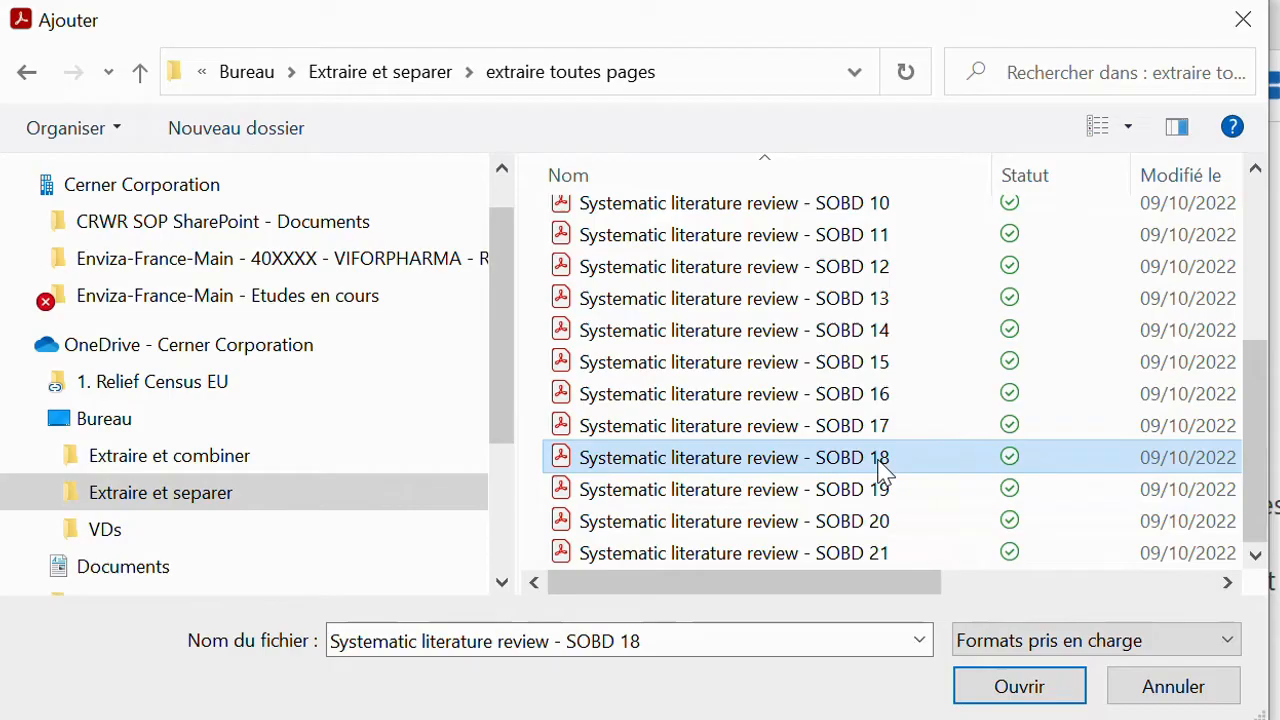
key("ctrl+a")
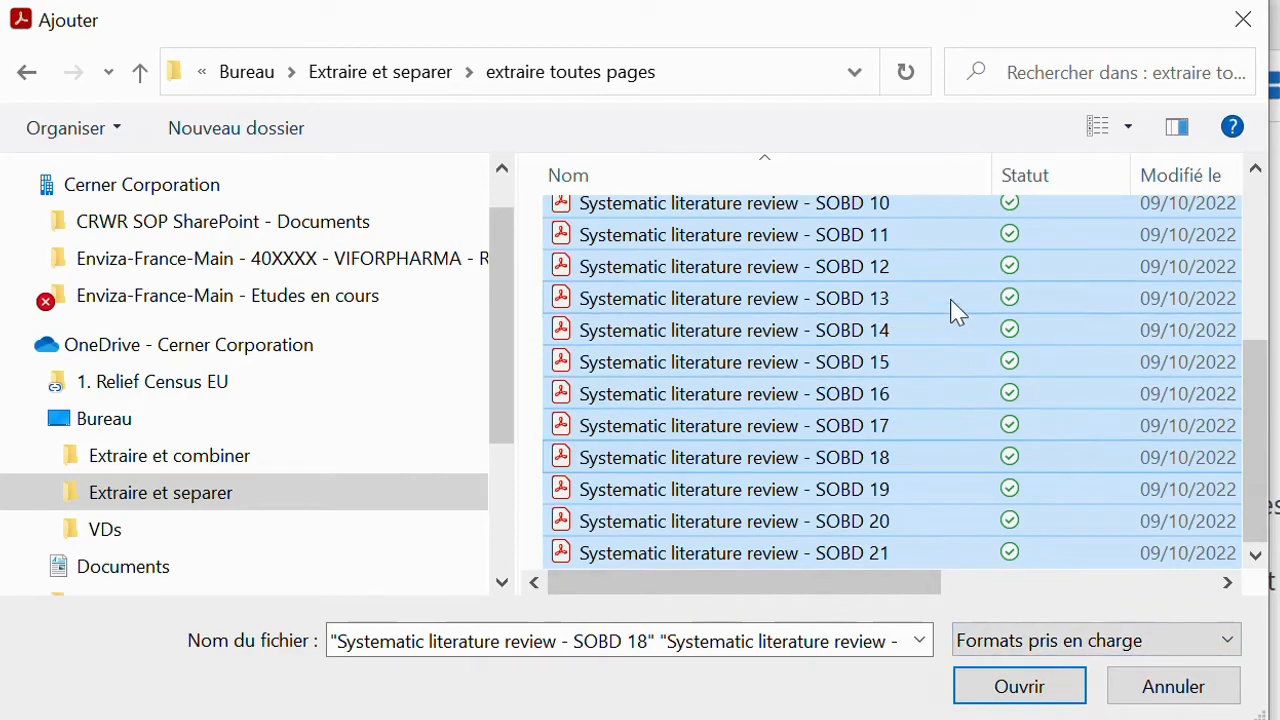
left_click(1016, 686)
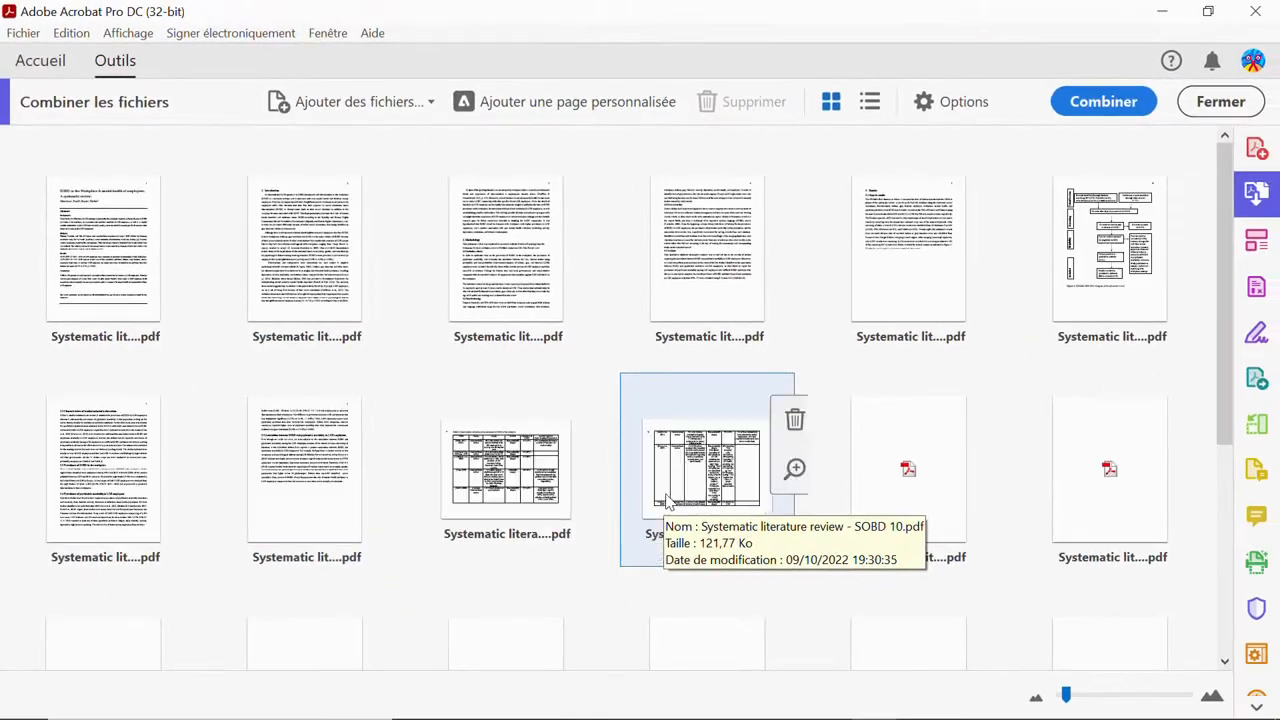
Add the file "Systematic literature review - SOBD 15" from the "Extraire et separer" folder to the files being combined
scroll(670, 503, "down", 2)
scroll(670, 503, "up", 2)
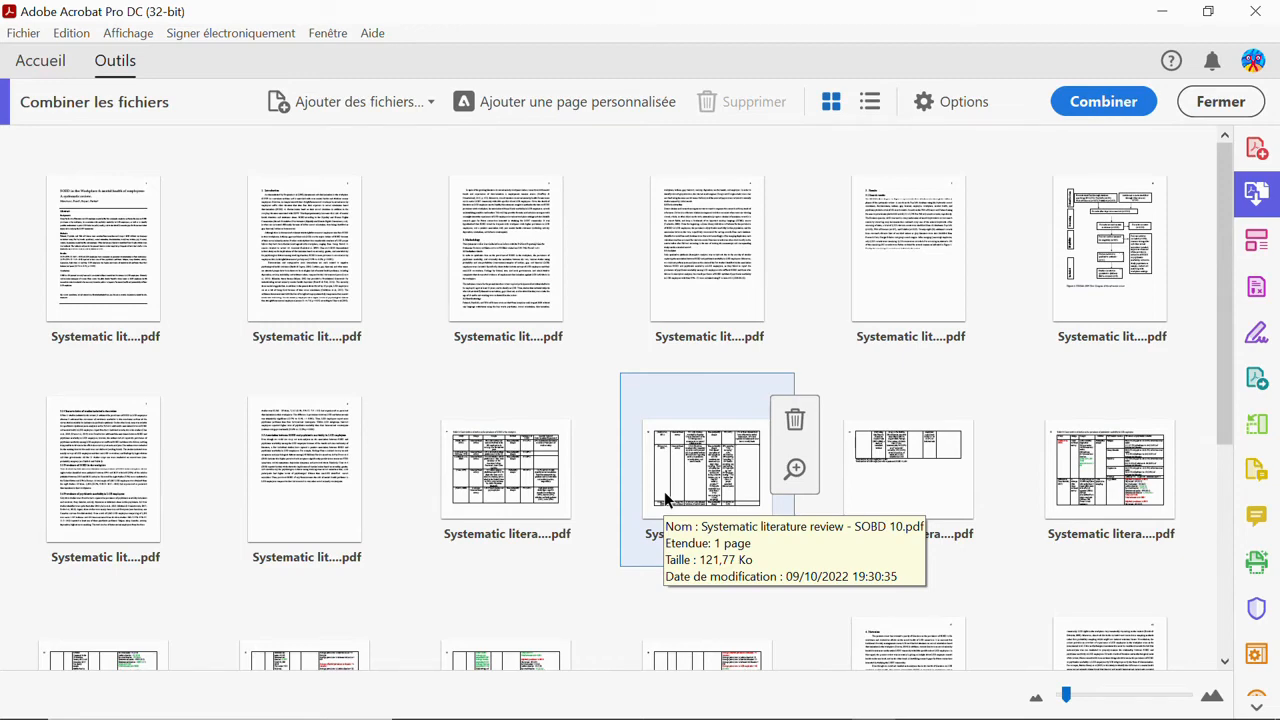
scroll(664, 497, "down", 4)
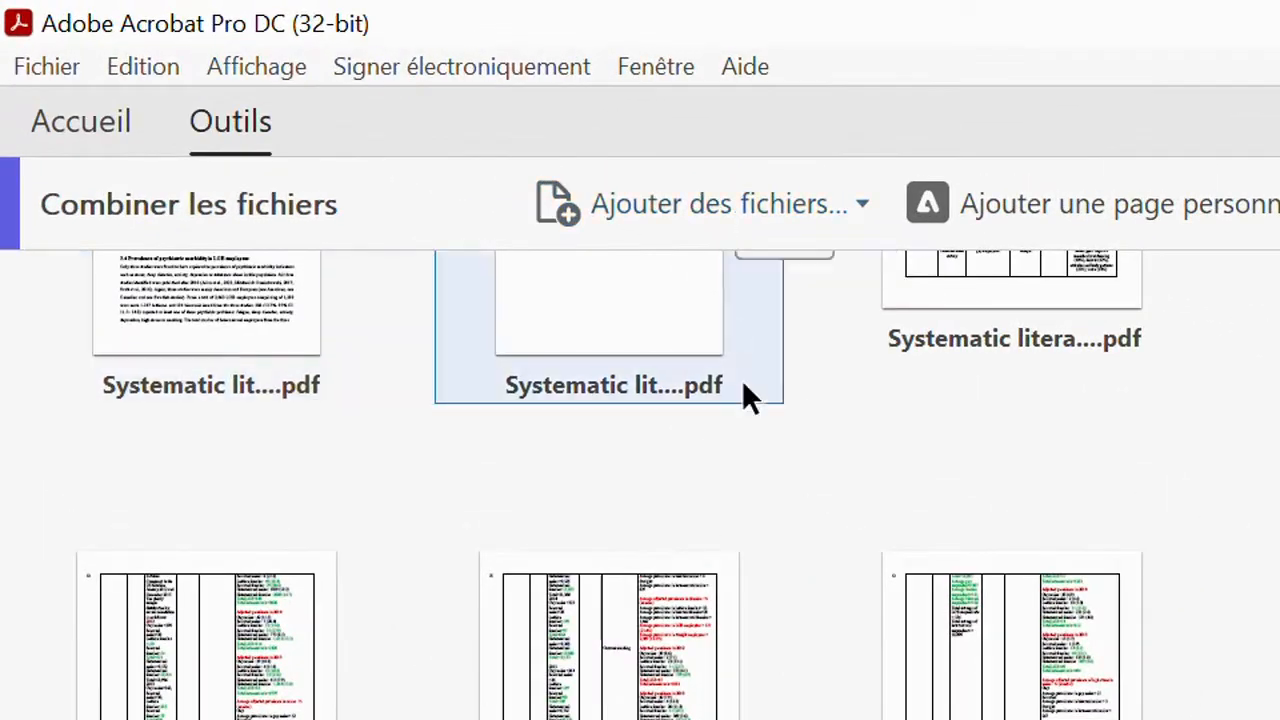
scroll(903, 665, "down", 5)
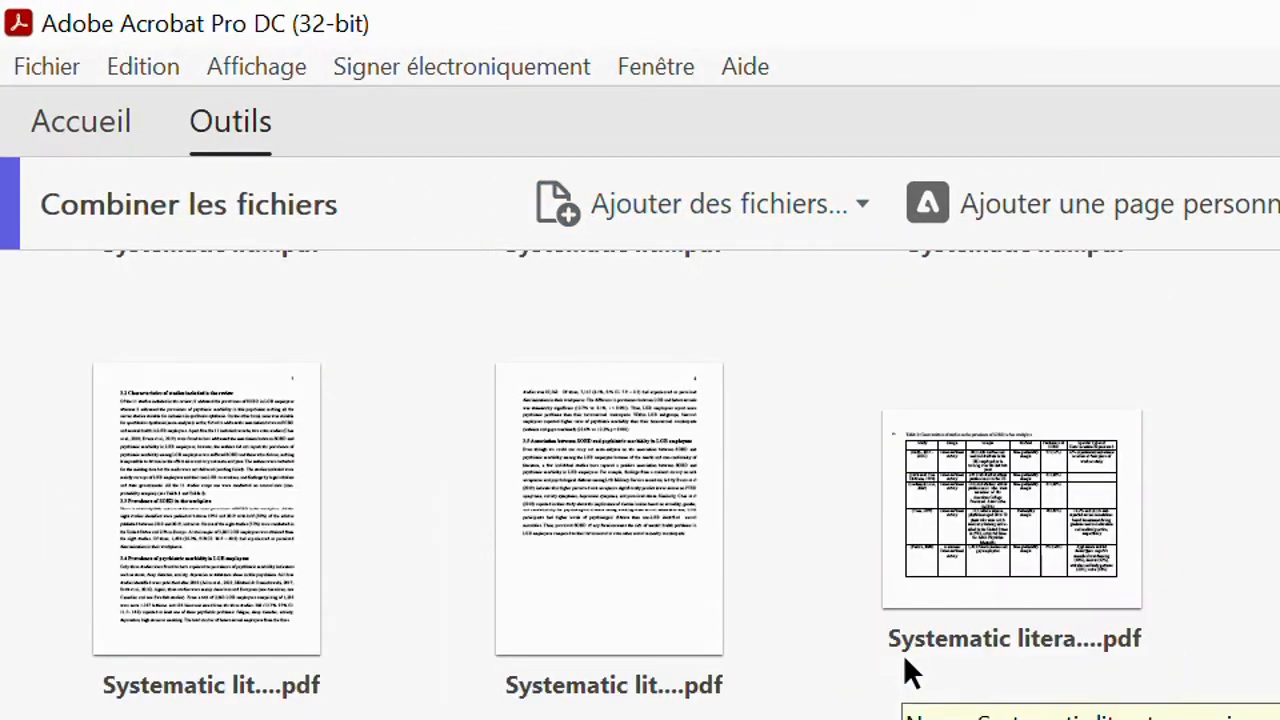
scroll(905, 662, "down", 3)
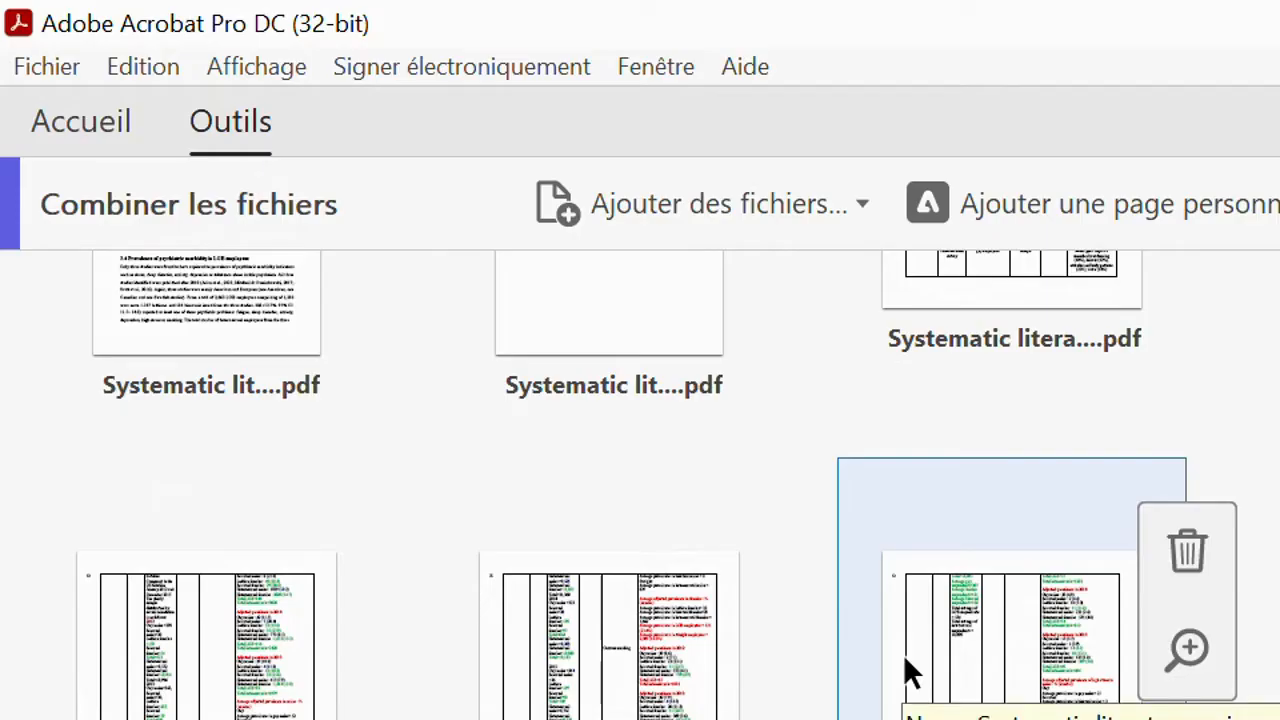
left_click(640, 203)
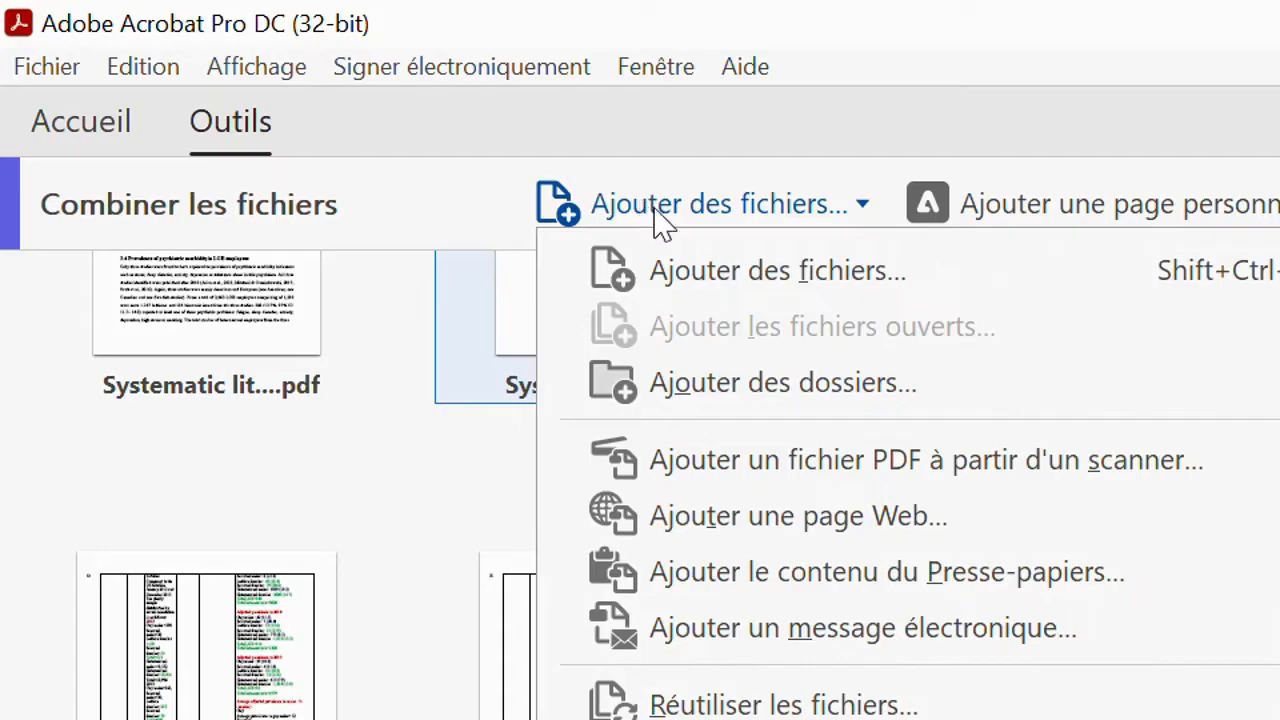
left_click(724, 285)
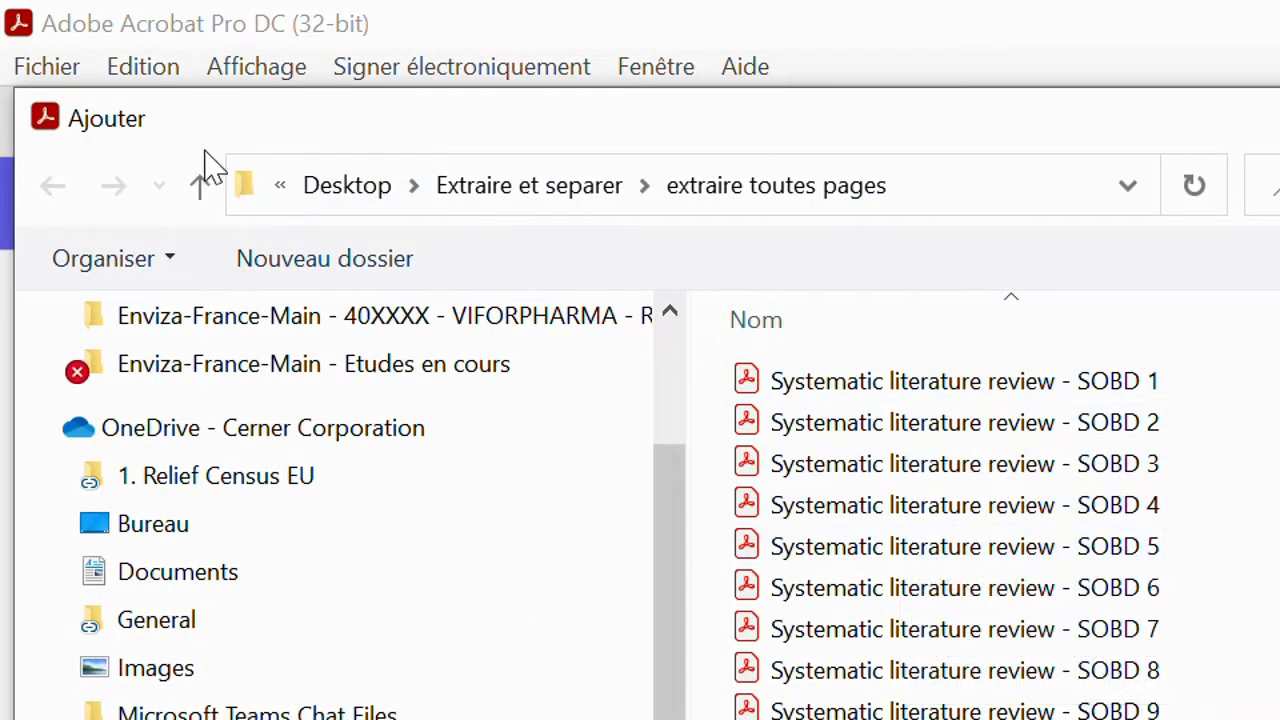
left_click(200, 186)
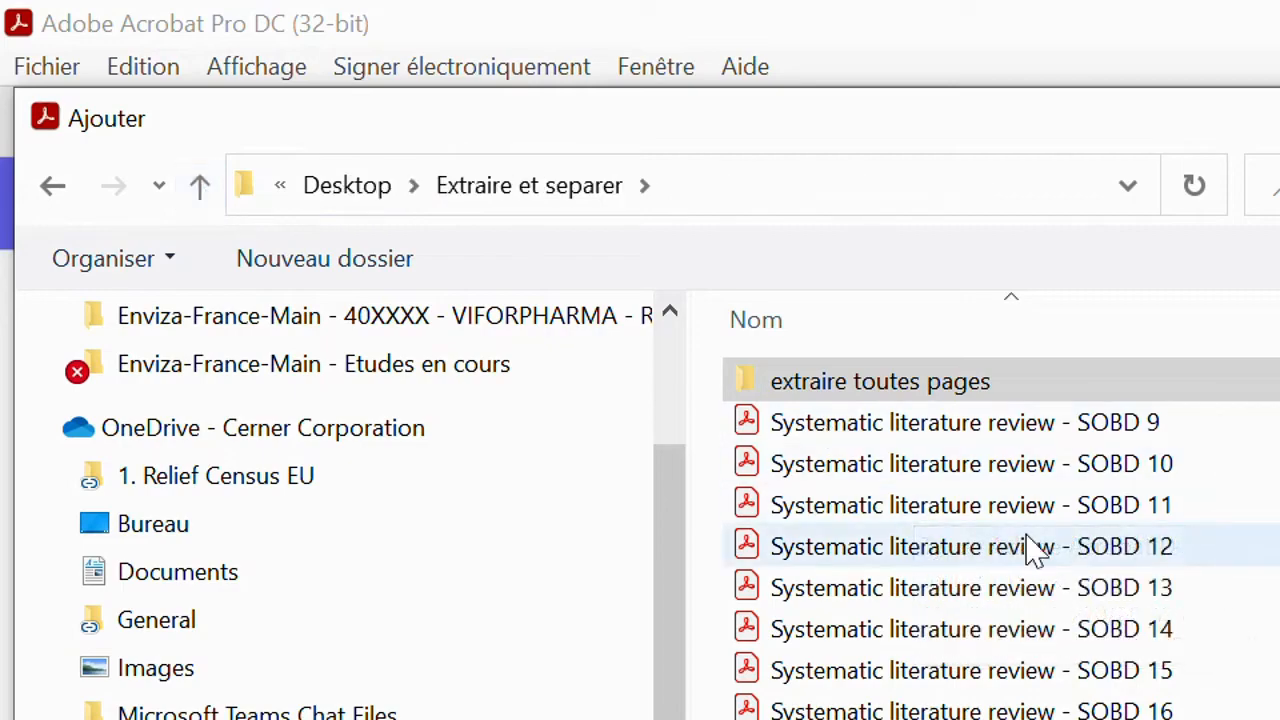
left_click(1145, 672)
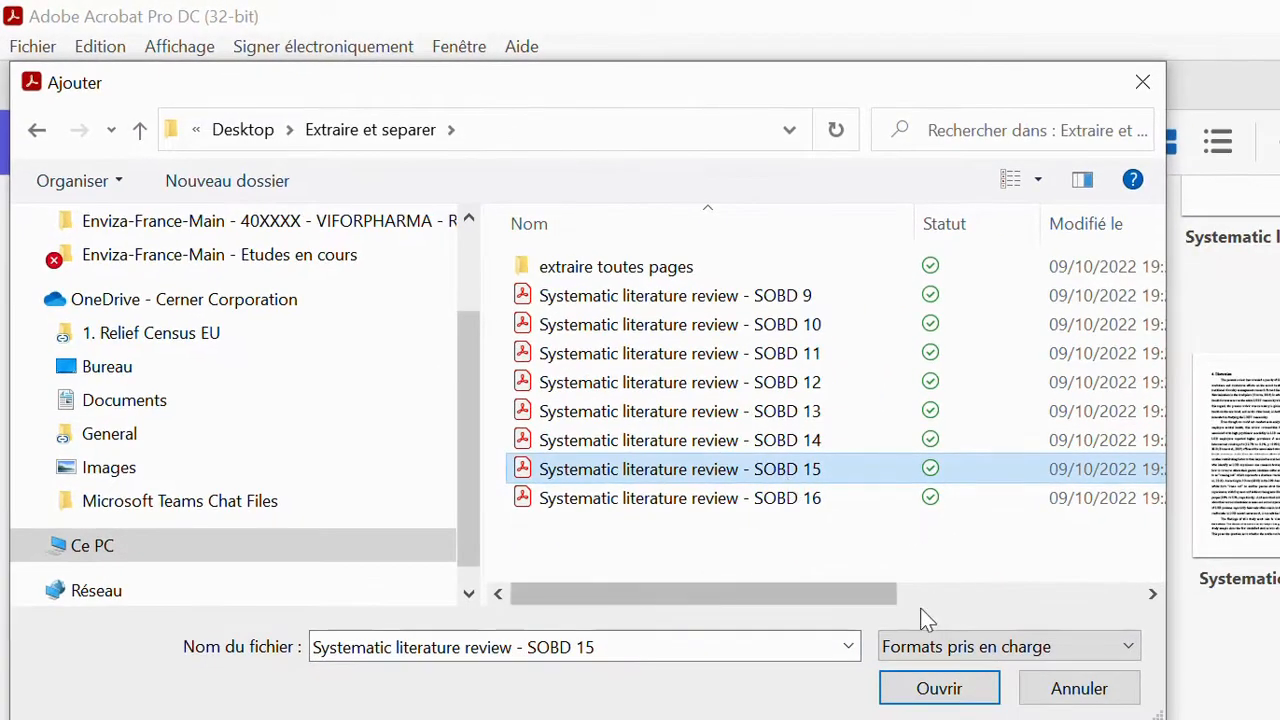
left_click(940, 689)
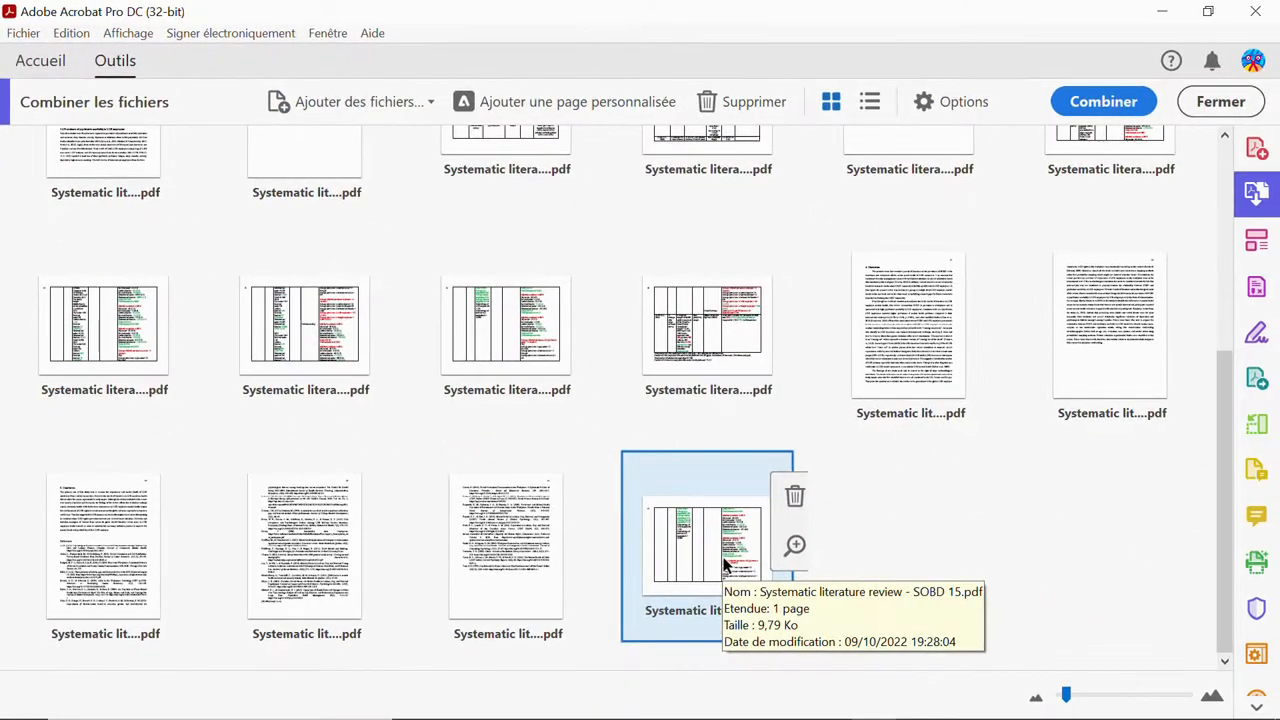
scroll(680, 300, "up", 5)
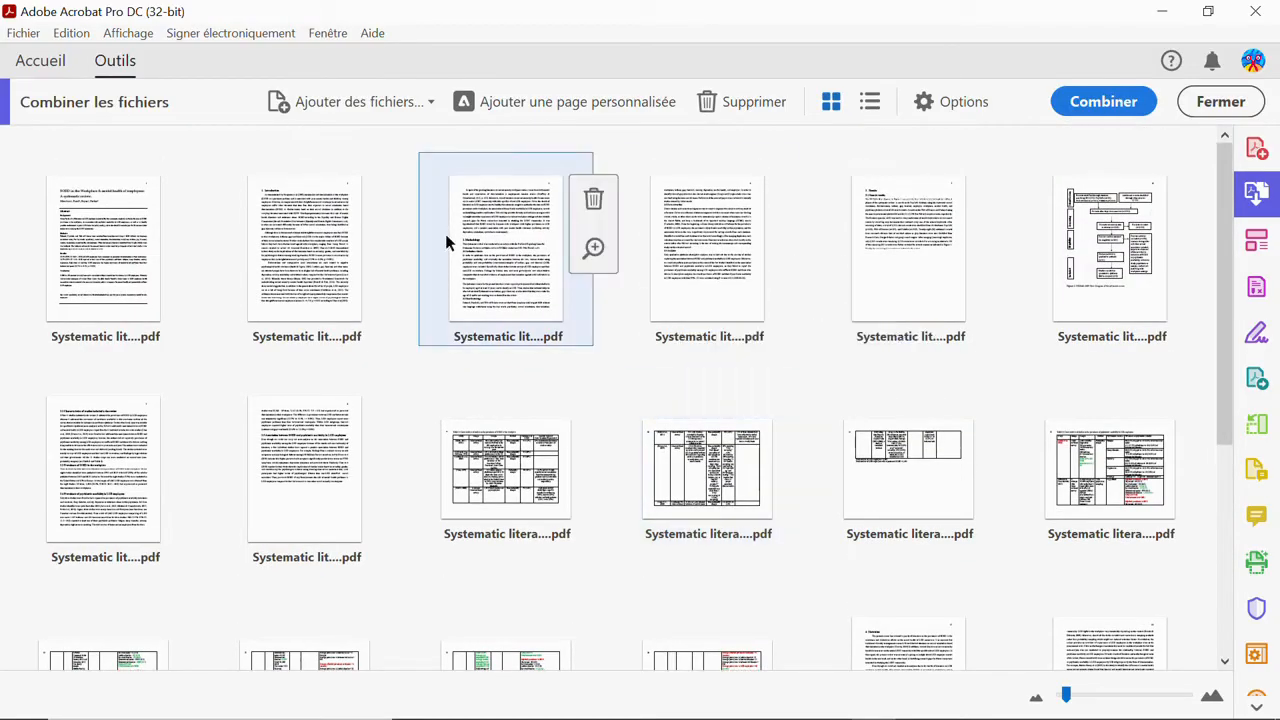
scroll(520, 337, "down", 5)
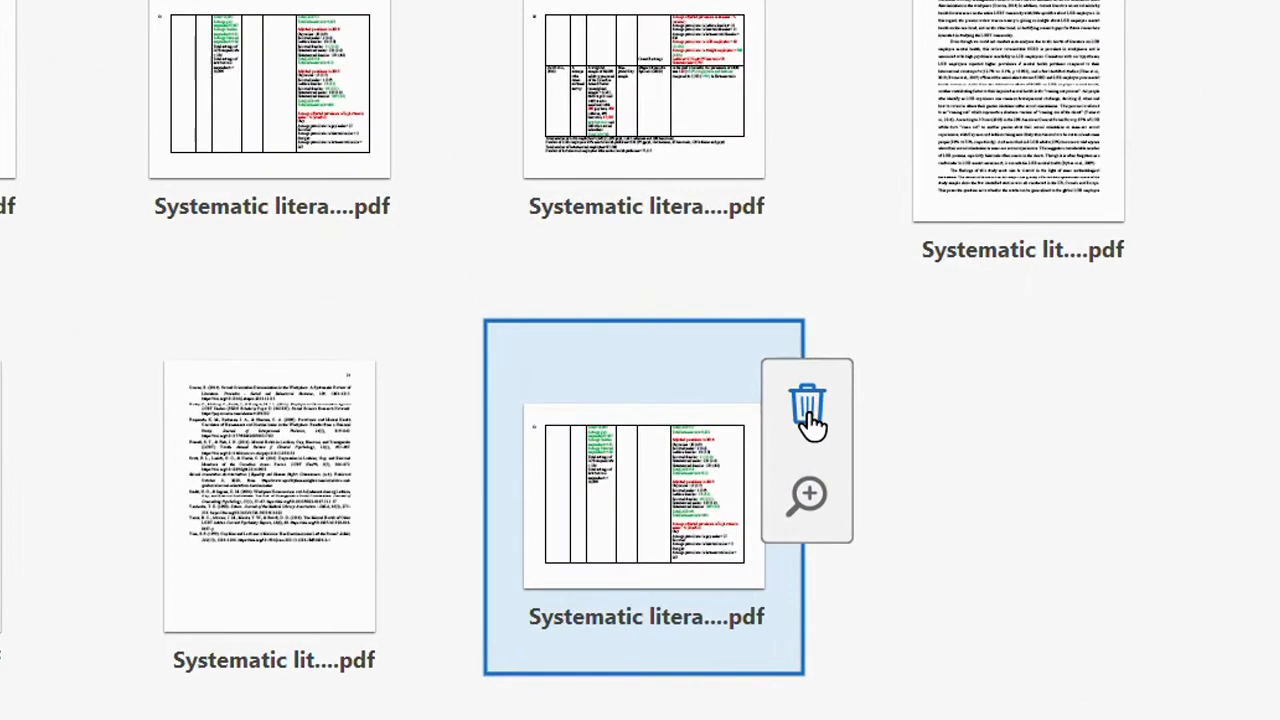
Remove the last added table-page PDF from the end of the files being combined
left_click(793, 490)
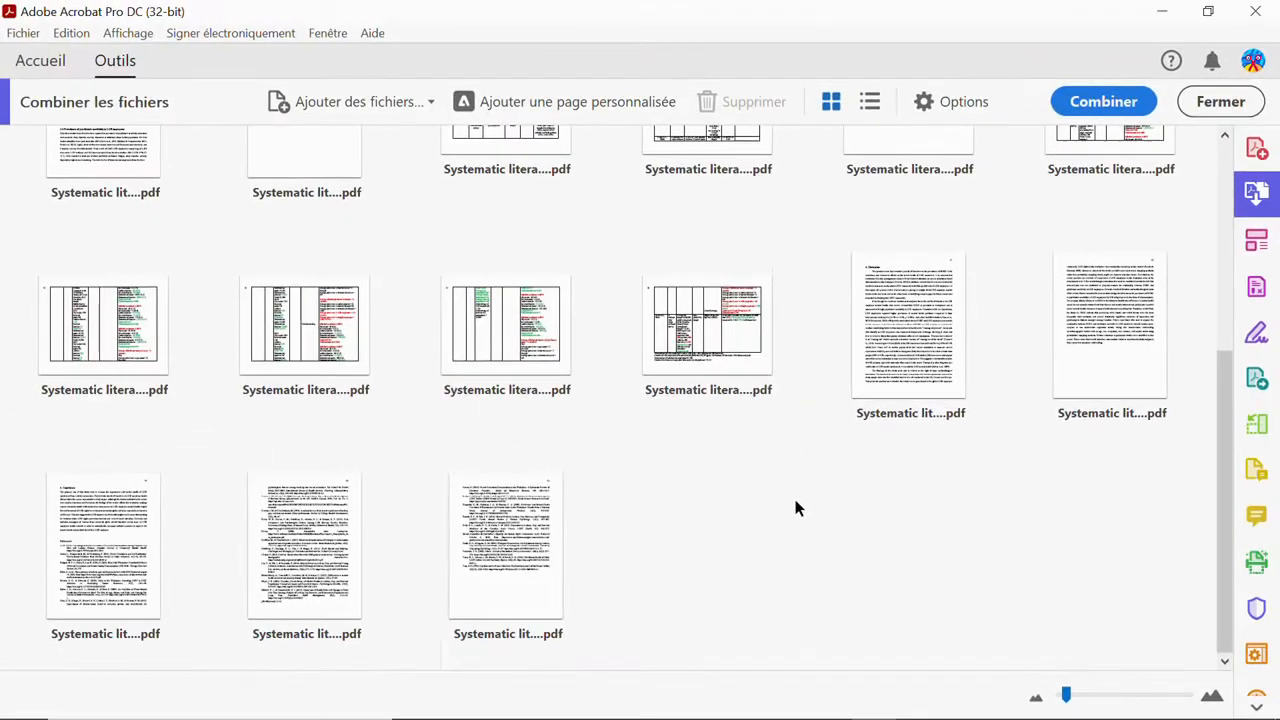
scroll(793, 495, "up", 2)
mouse_move(588, 128)
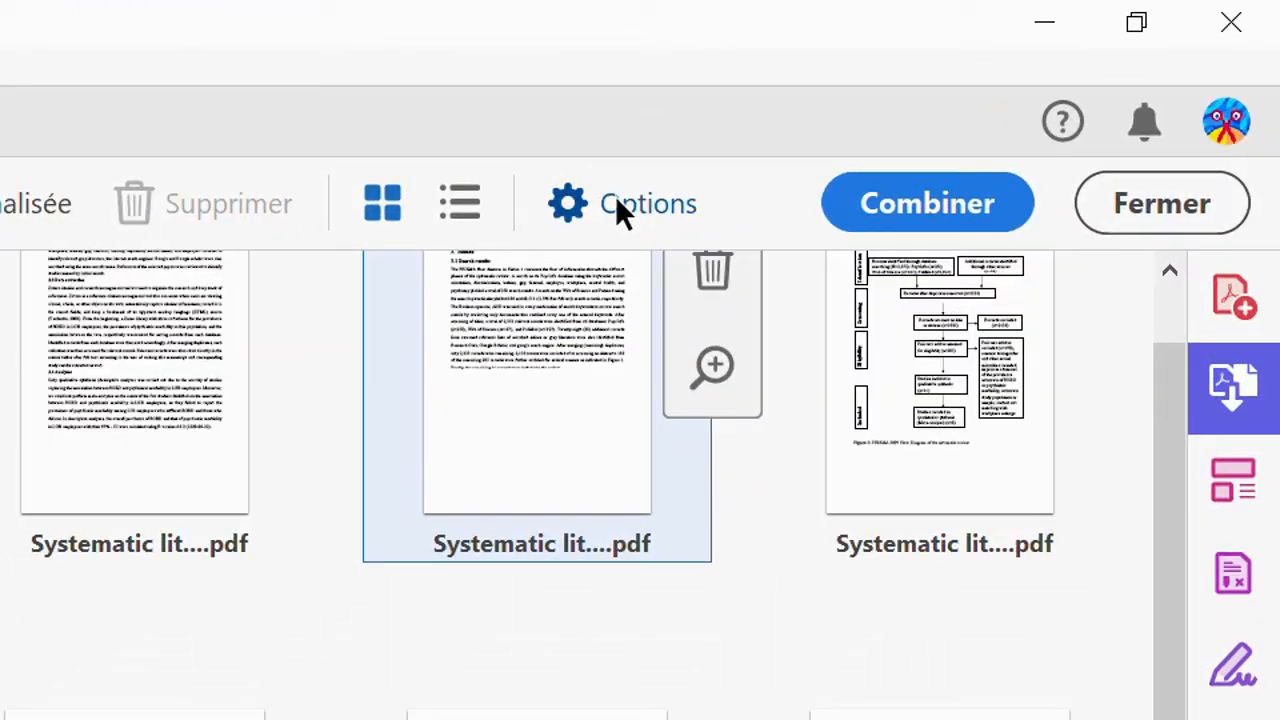
Examine the file-size and other combination options, cancel them, and look over the page thumbnails
left_click(940, 103)
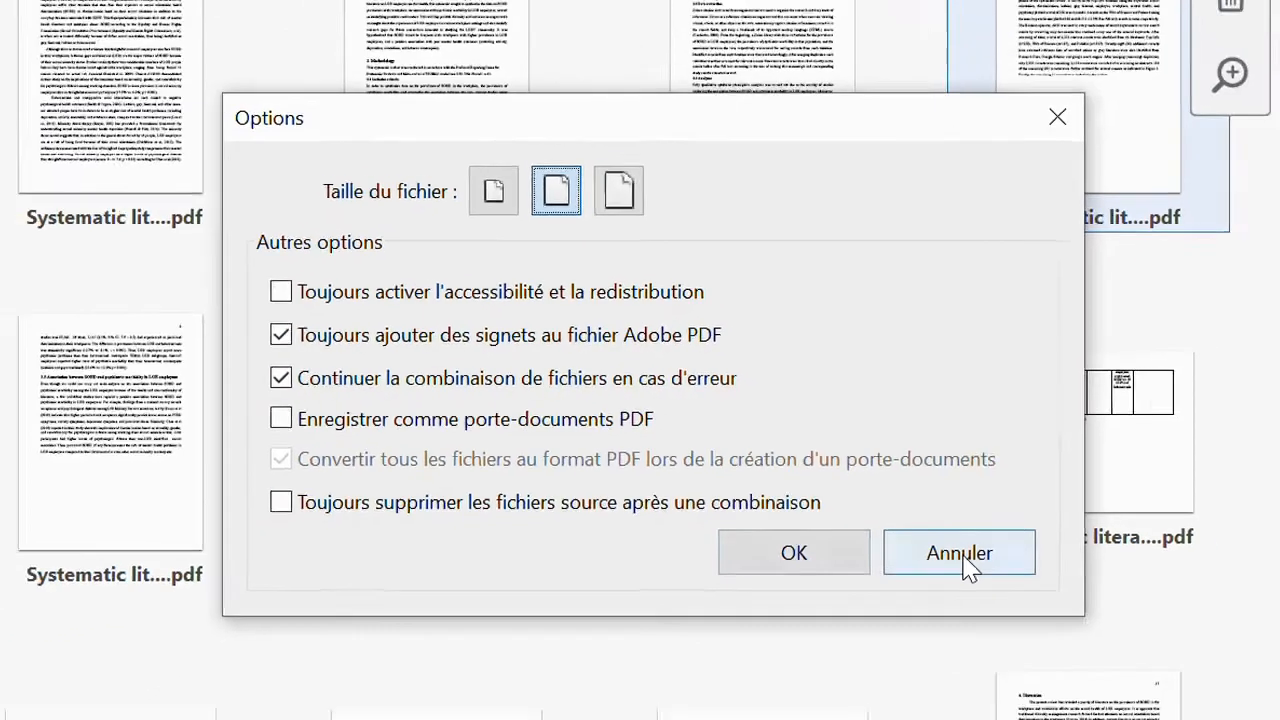
left_click(1045, 605)
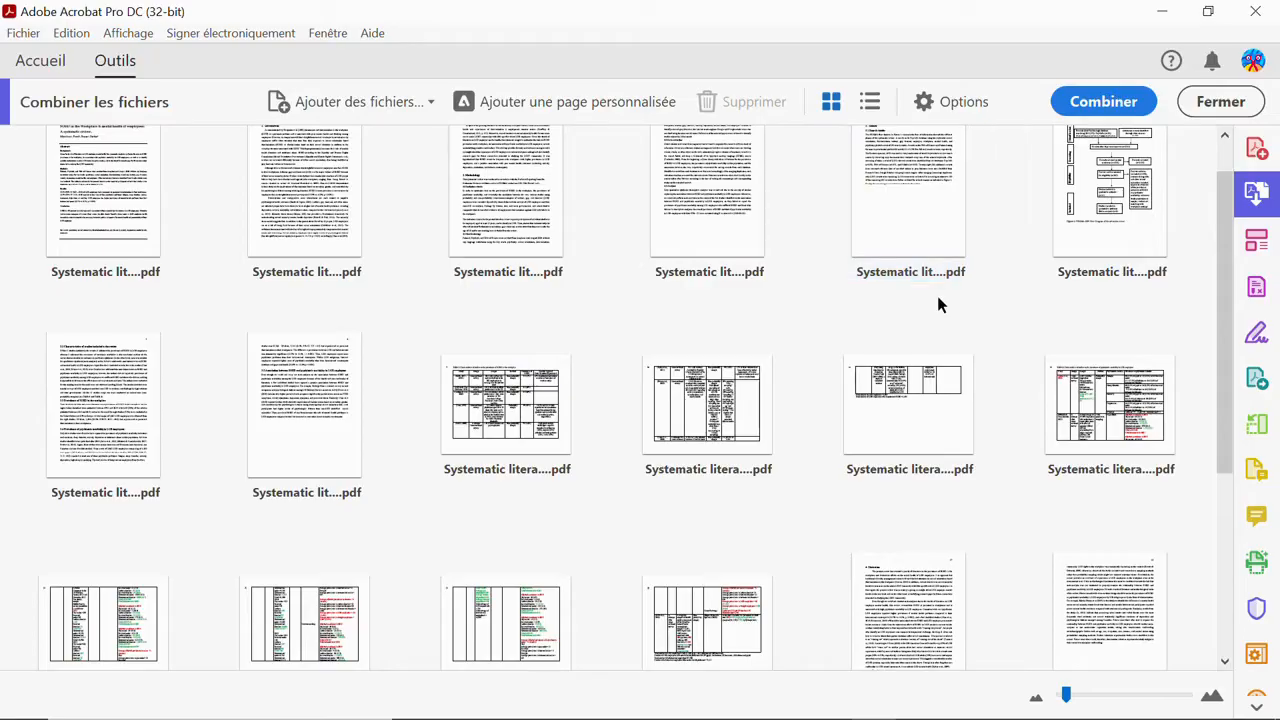
scroll(938, 305, "up", 1)
scroll(938, 305, "down", 3)
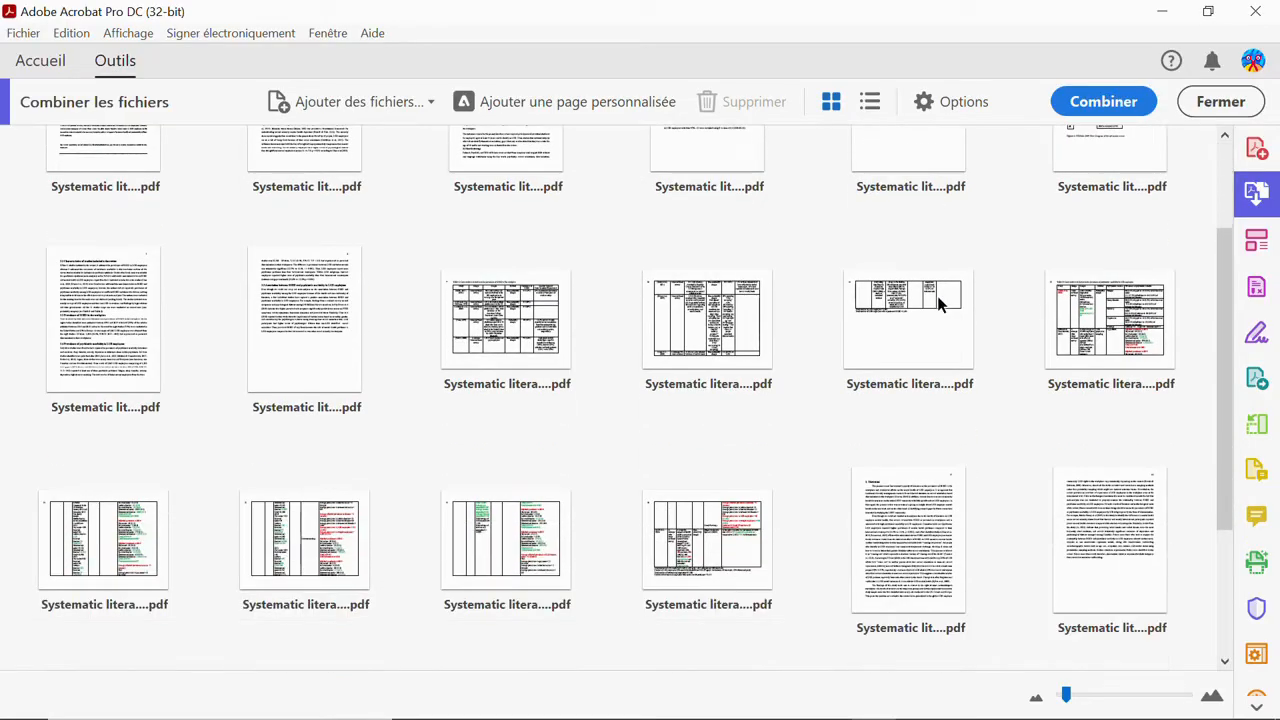
scroll(938, 305, "up", 3)
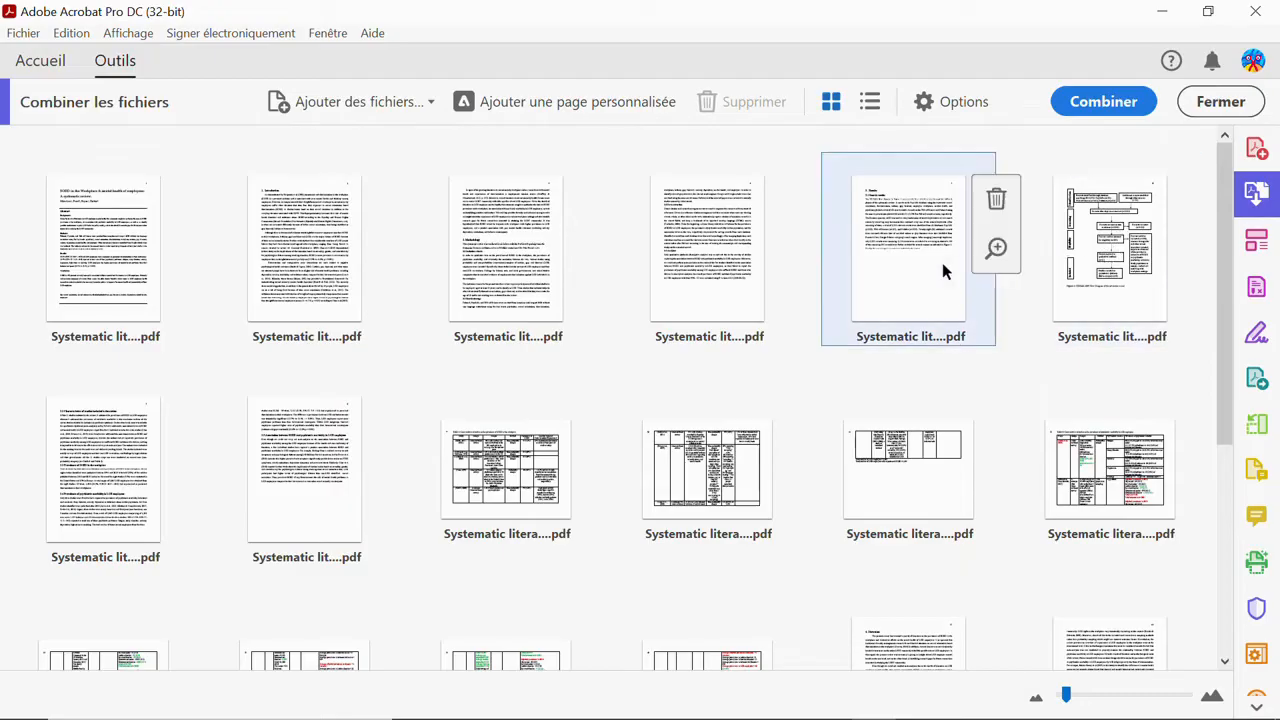
Move the flow-diagram page from sixth to third place, and from there to the front of the file order
left_click(1101, 276)
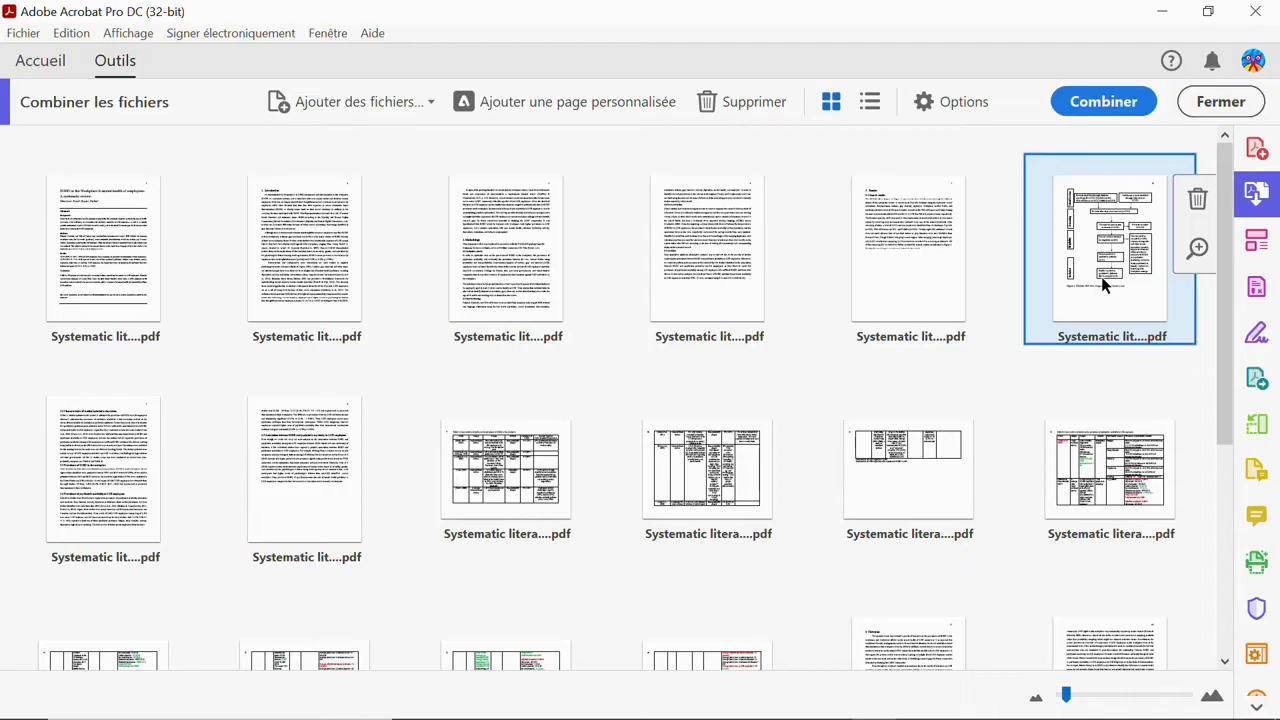
left_click_drag(1101, 276, 449, 269)
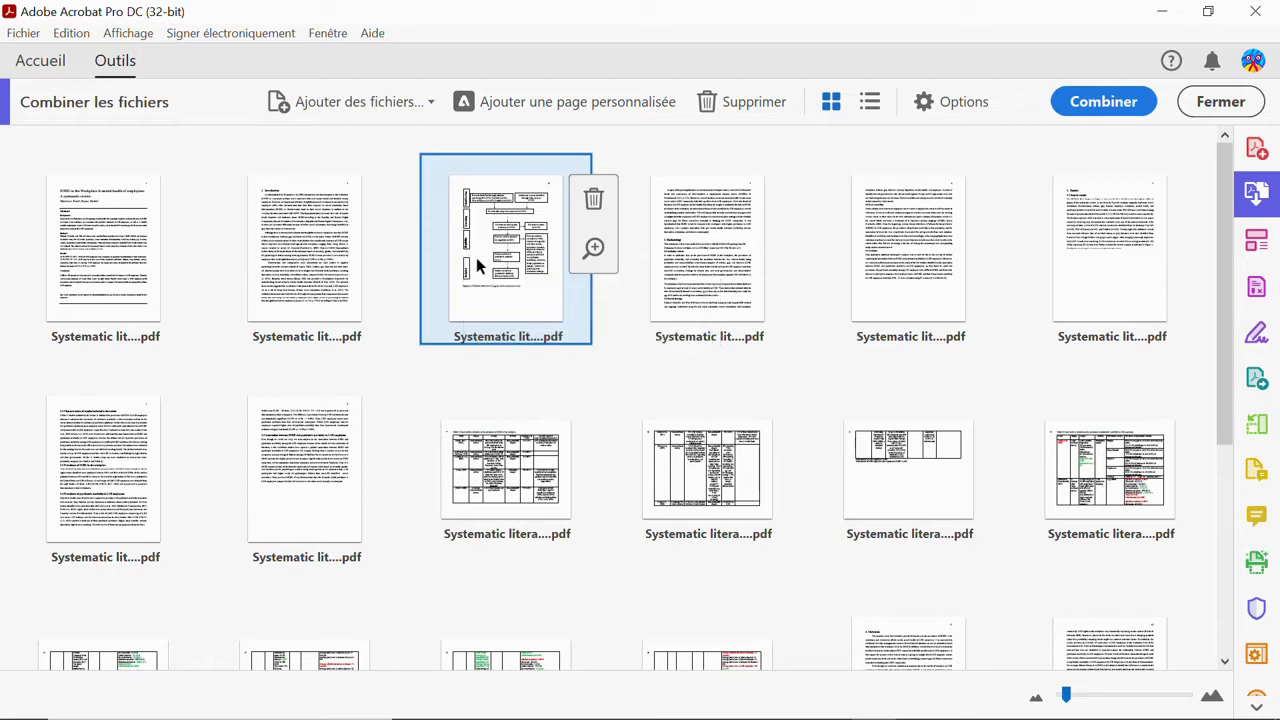
left_click_drag(476, 257, 5, 250)
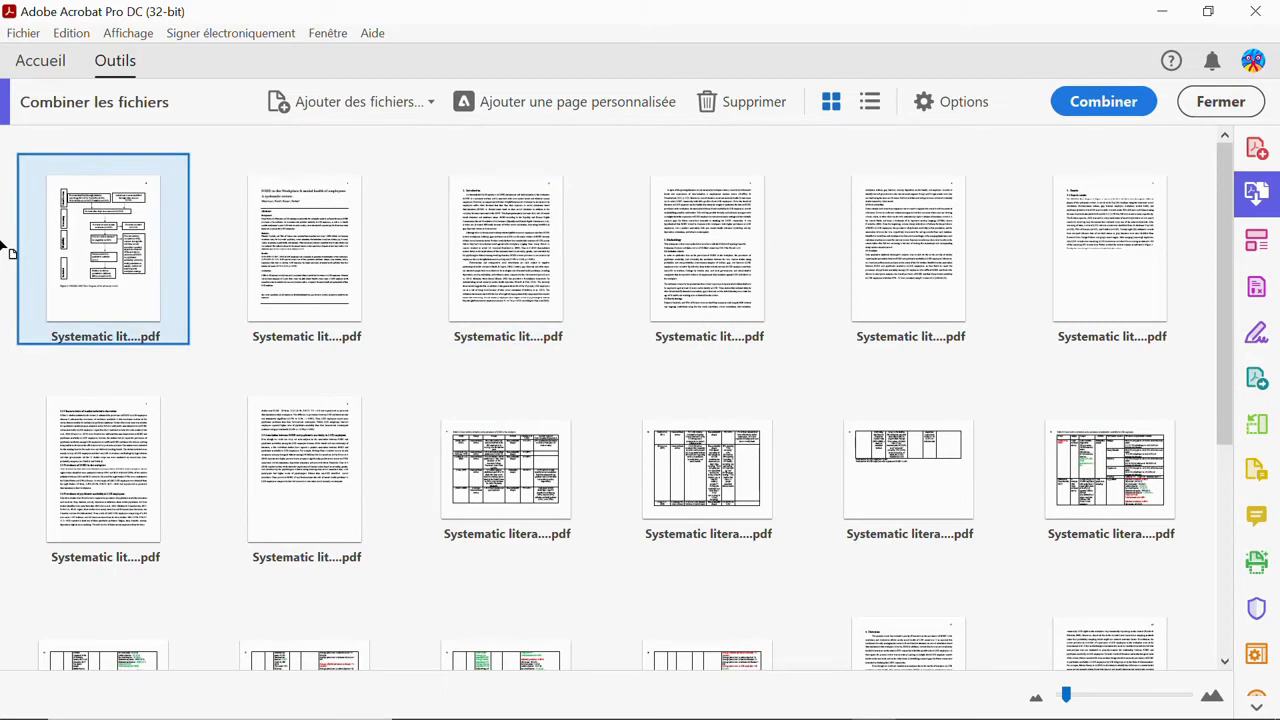
Move the flow-diagram page behind the first table page, and place the second table page directly before the diagram
mouse_move(125, 276)
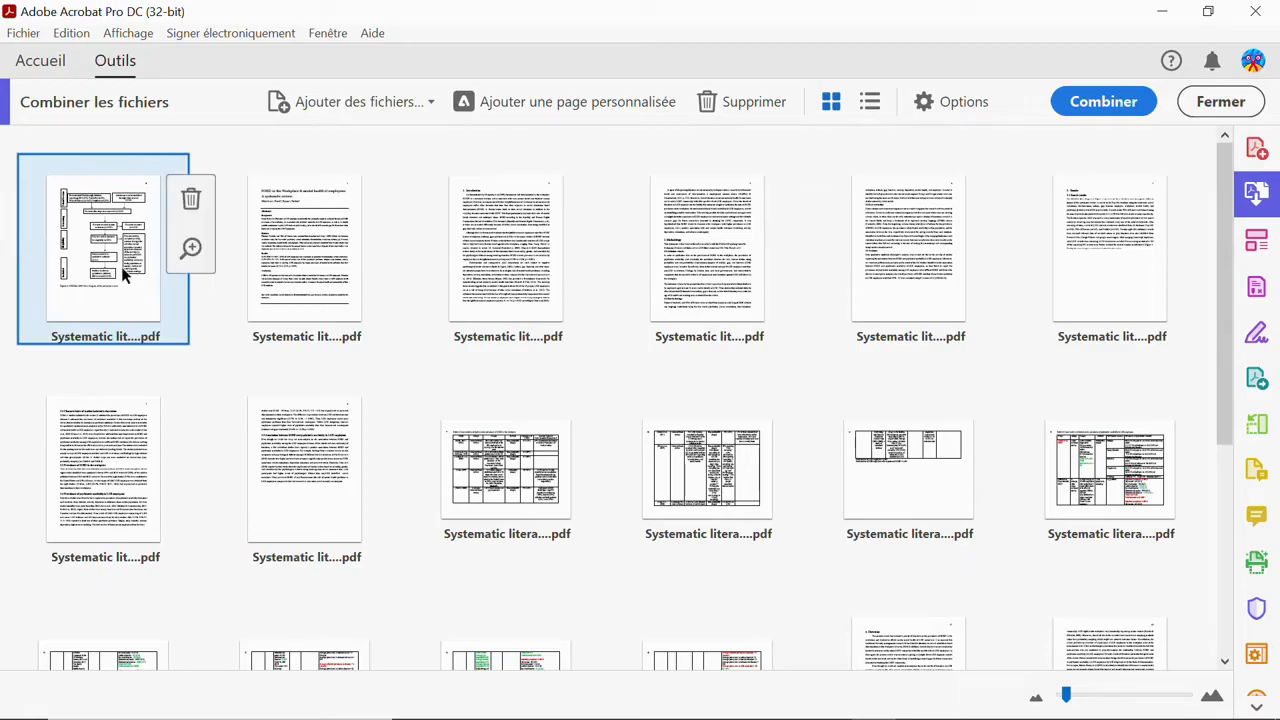
left_click_drag(124, 276, 607, 458)
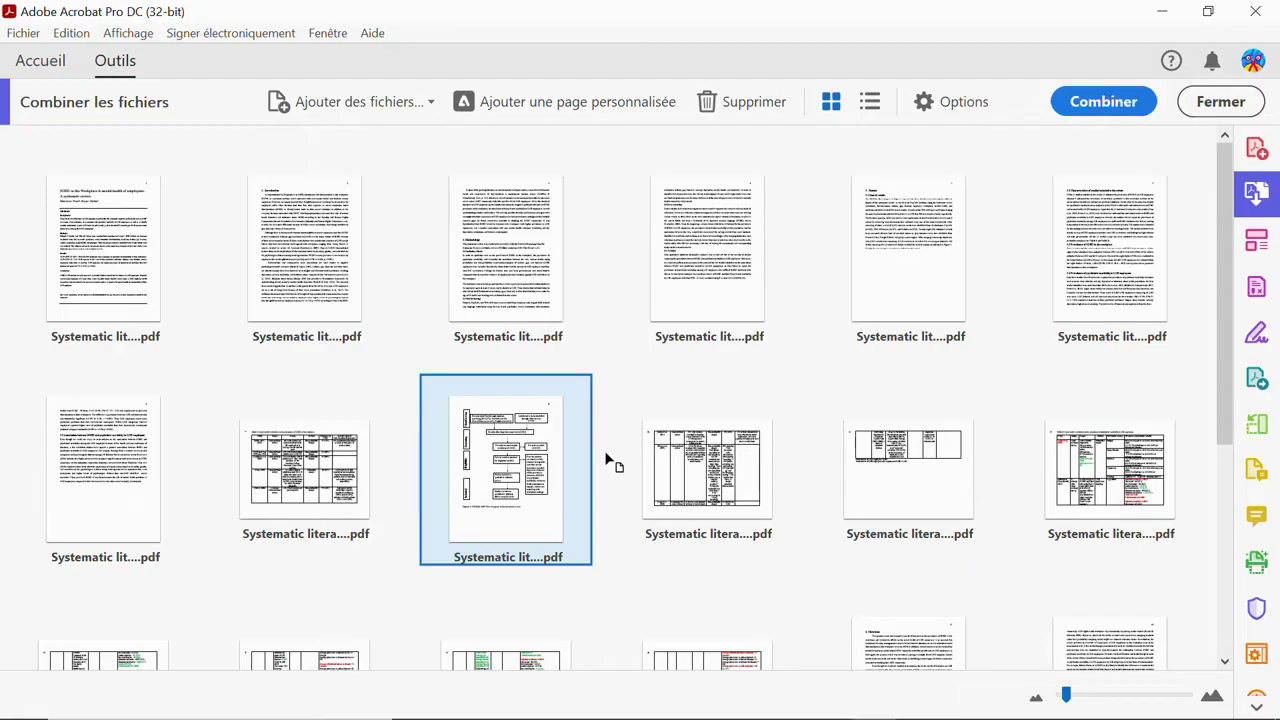
mouse_move(764, 492)
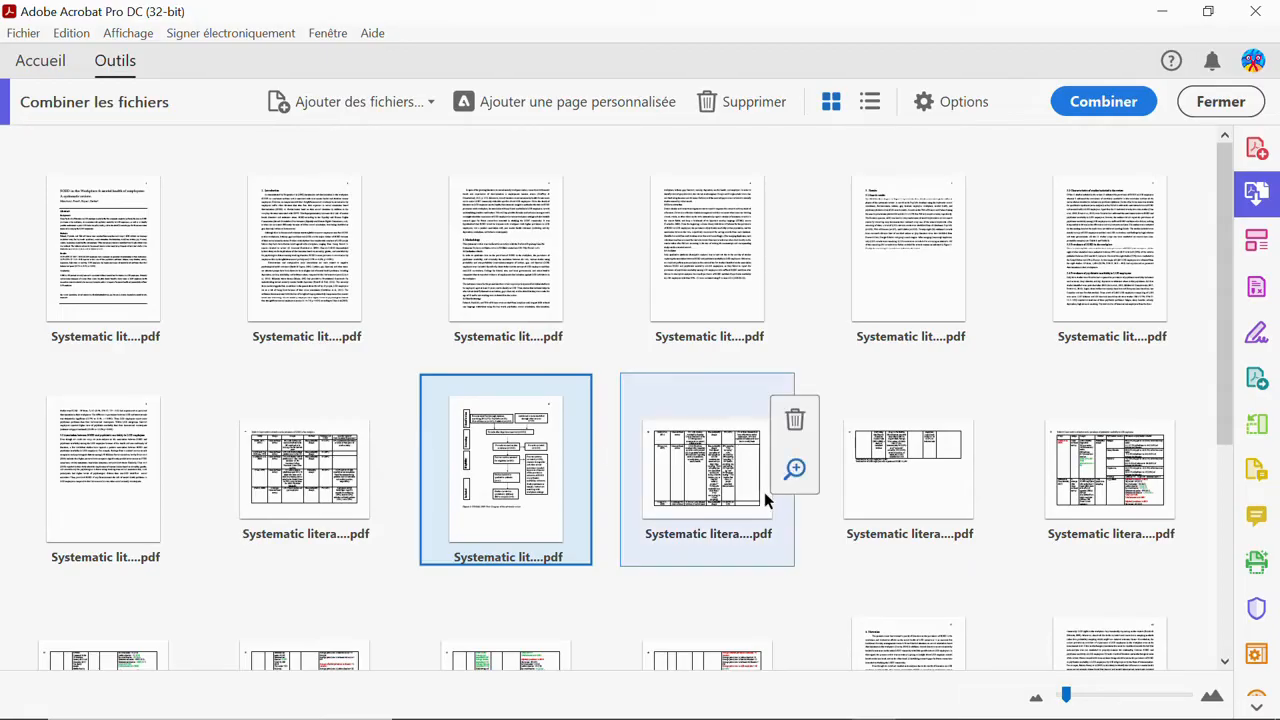
left_click_drag(764, 492, 467, 467)
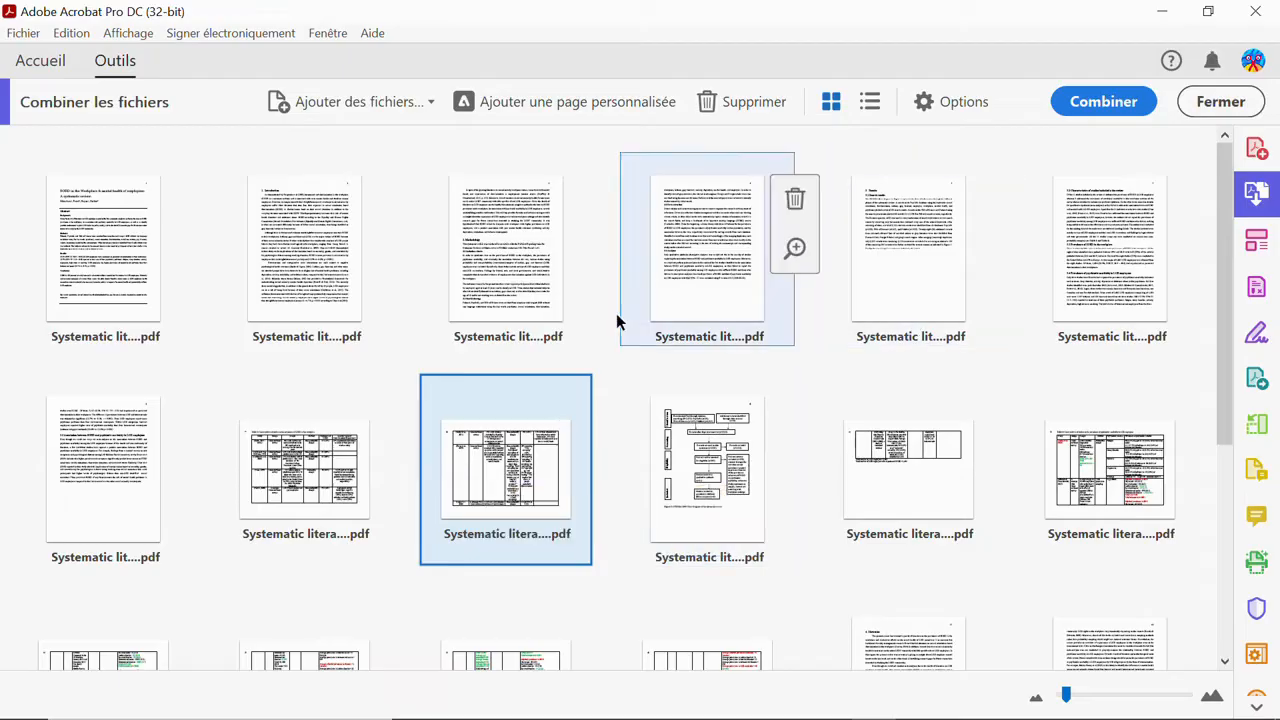
Combine the arranged files into a single PDF and look through its first page
scroll(616, 322, "down", 3)
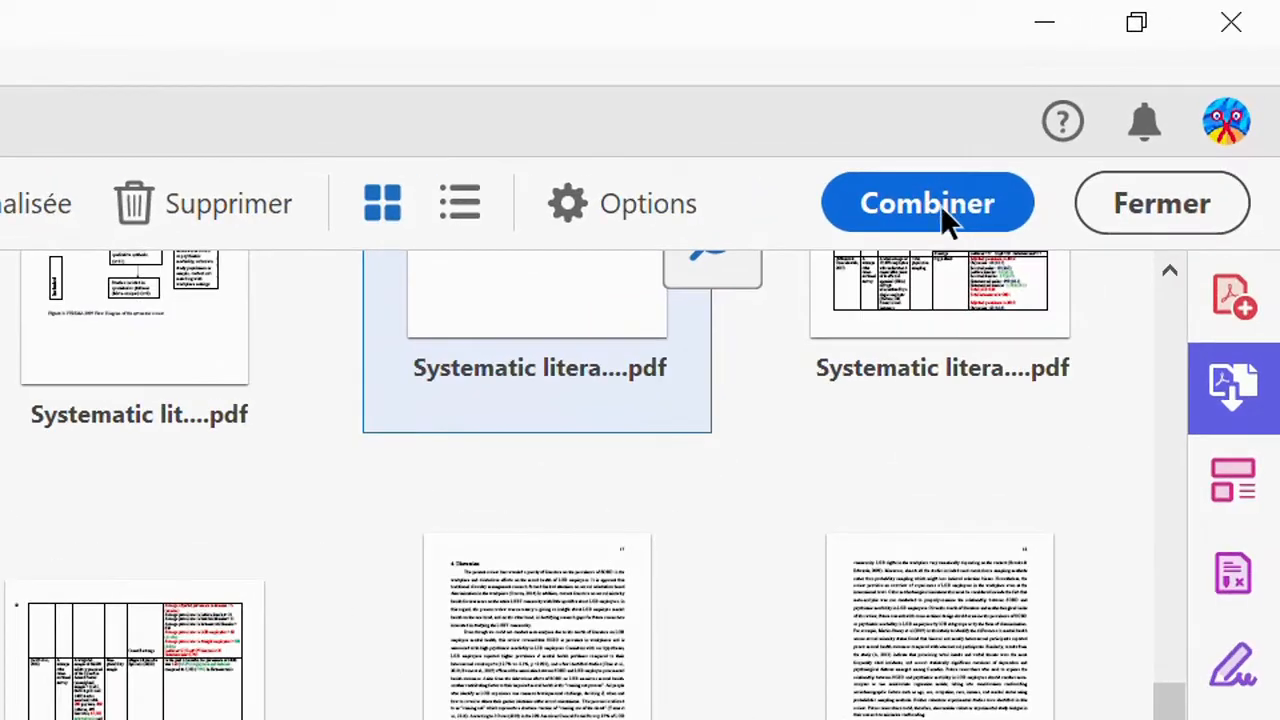
left_click(940, 204)
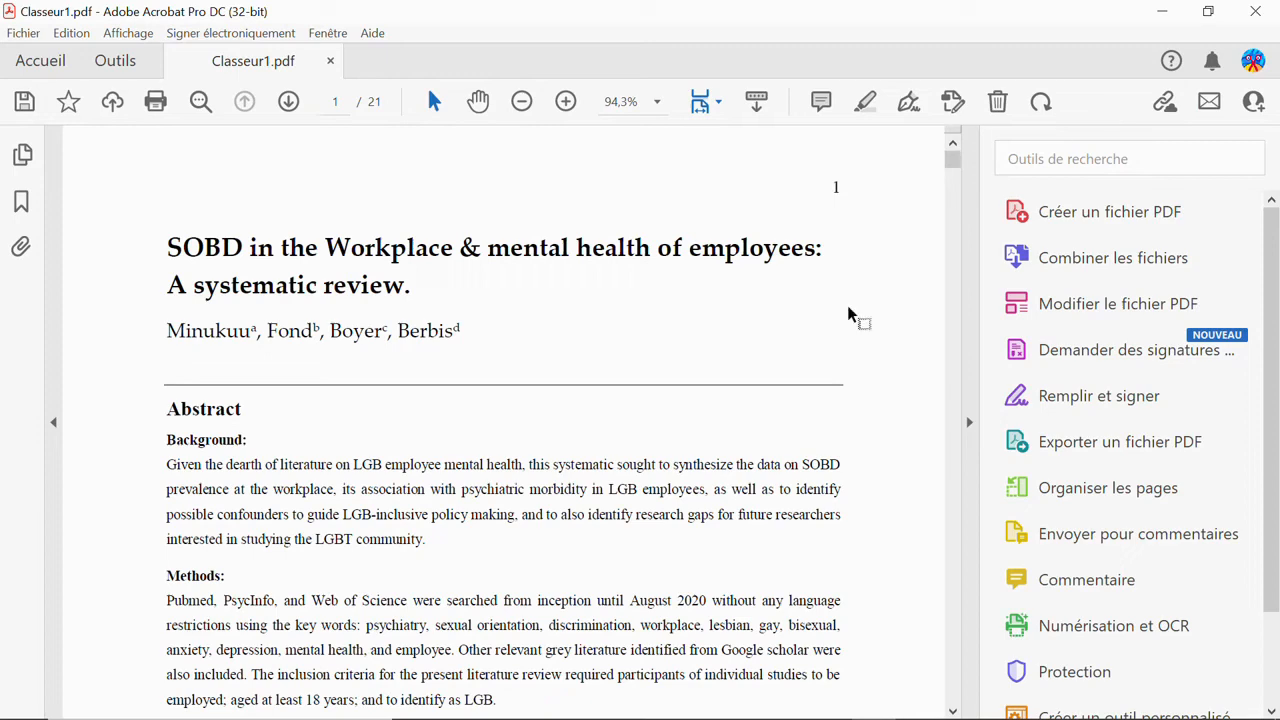
scroll(848, 314, "down", 3)
scroll(848, 314, "up", 3)
scroll(848, 314, "down", 5)
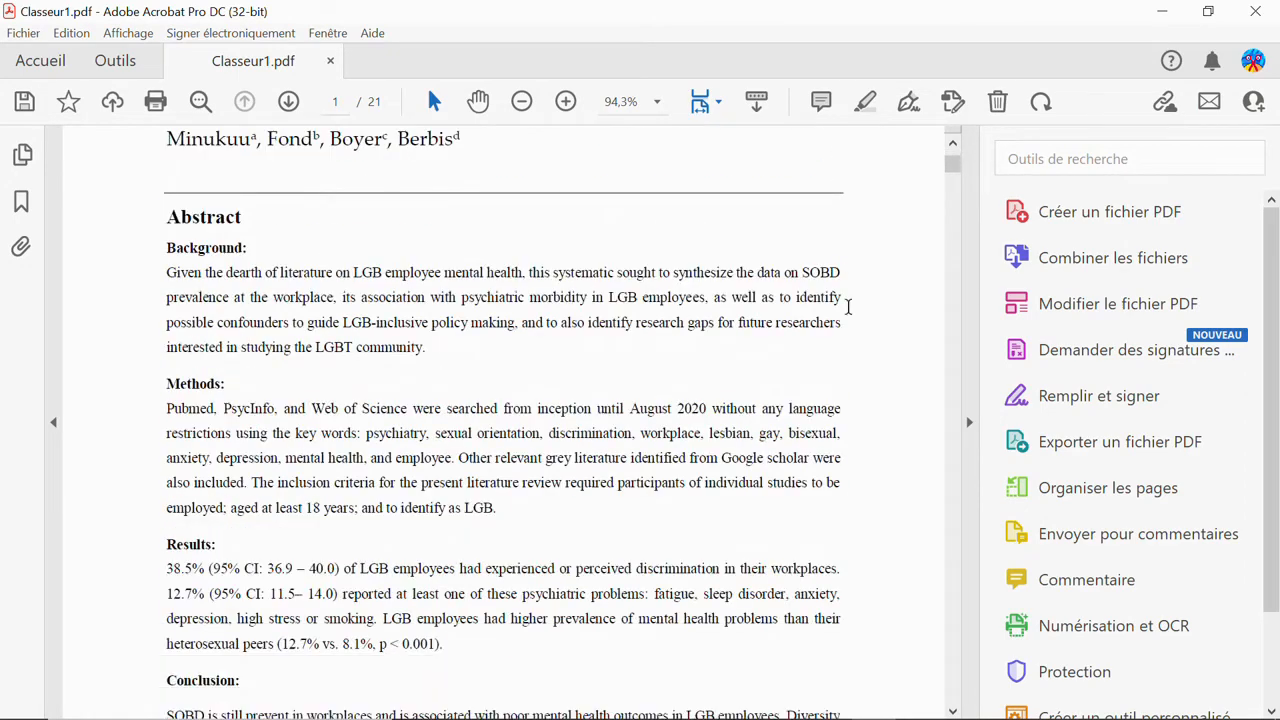
scroll(848, 314, "up", 5)
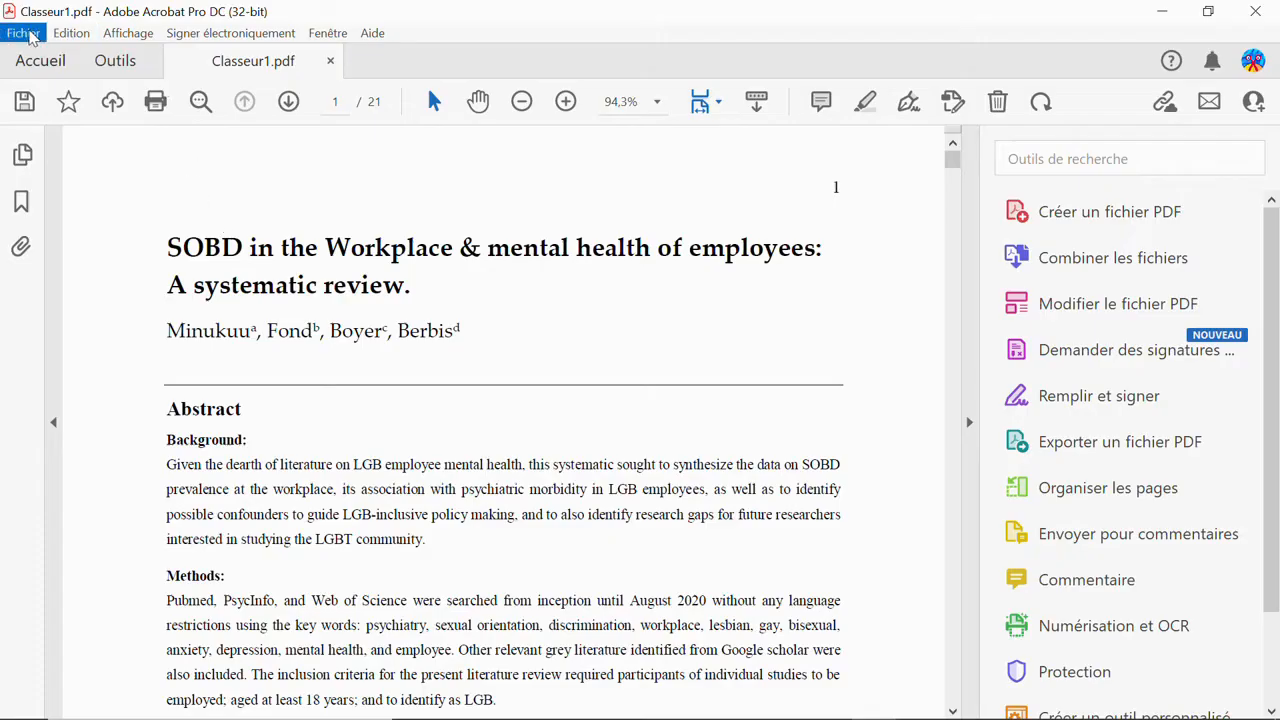
Start saving a copy of the combined PDF in another folder and go to the Bureau location
left_click(28, 35)
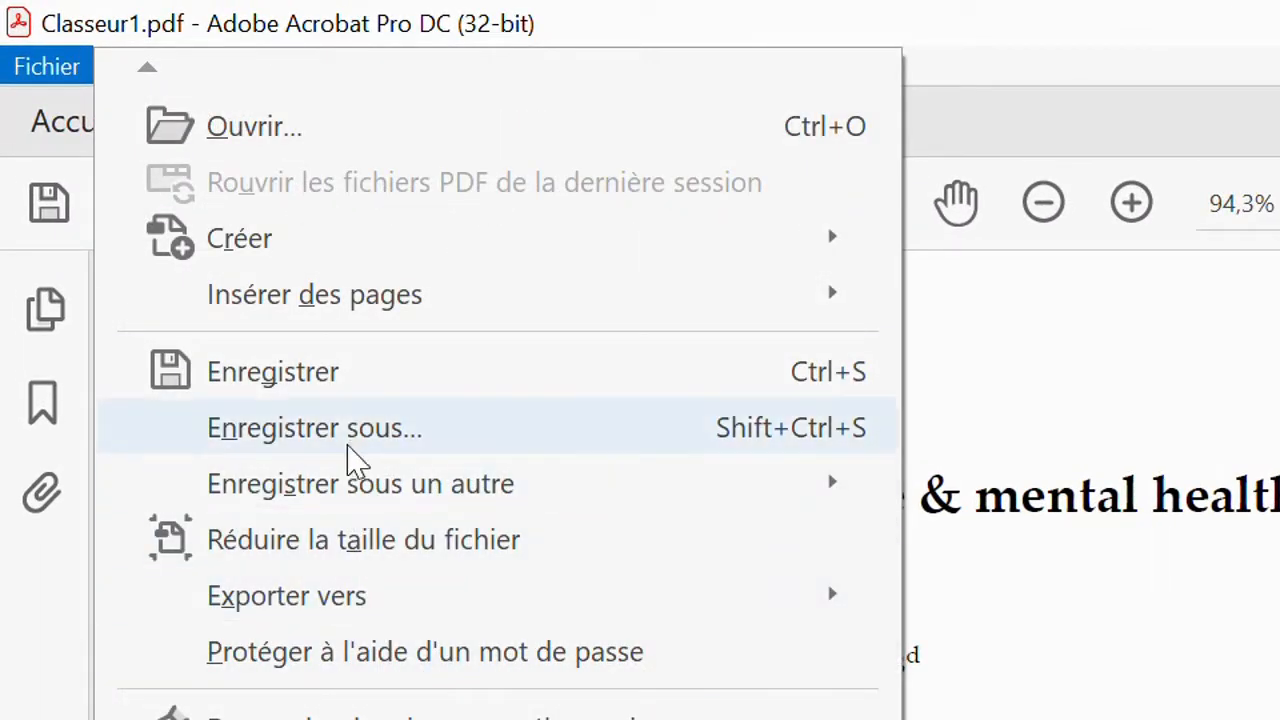
left_click(379, 443)
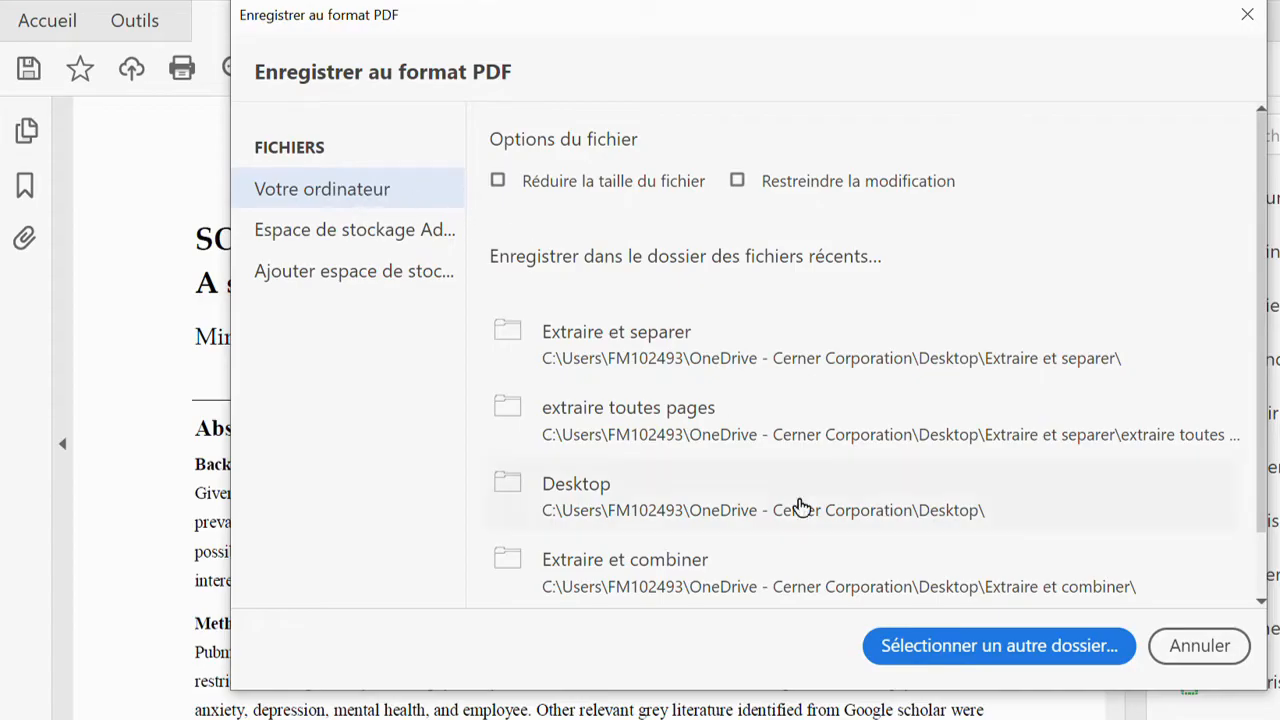
left_click(923, 651)
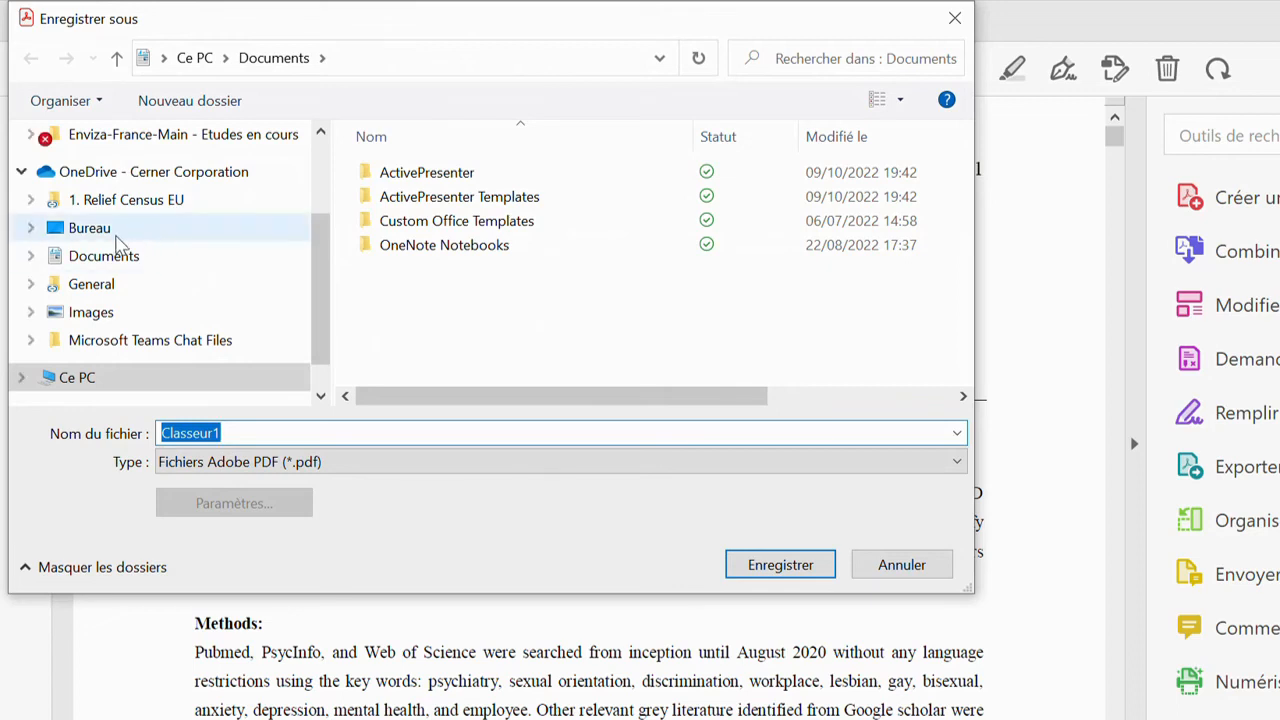
left_click(116, 236)
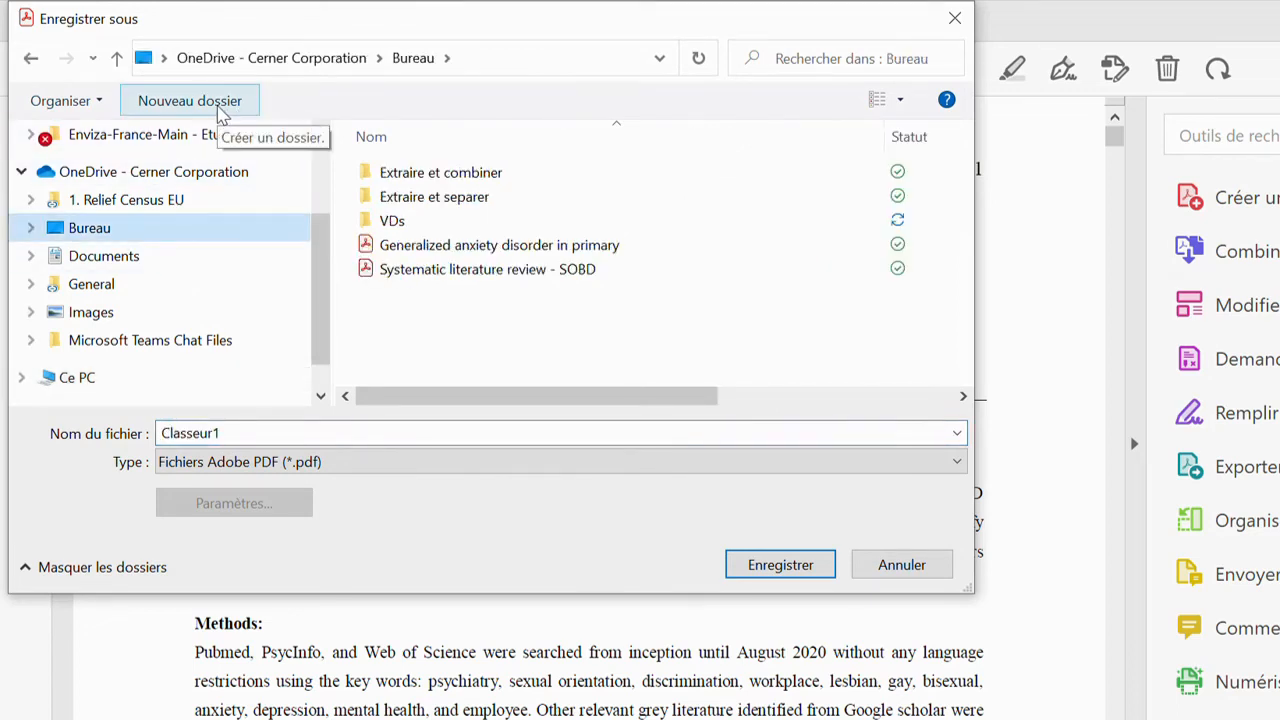
Create a new folder named "PDFs combinés" in Bureau
left_click(190, 101)
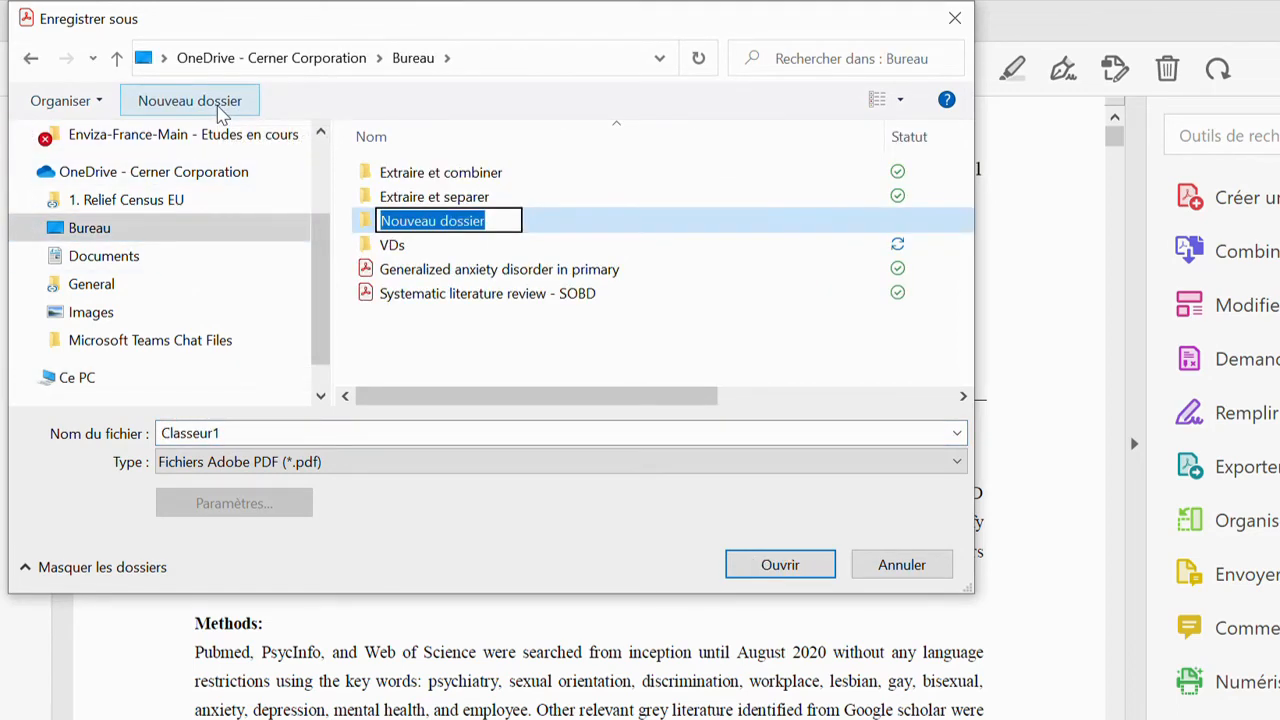
type("Fi")
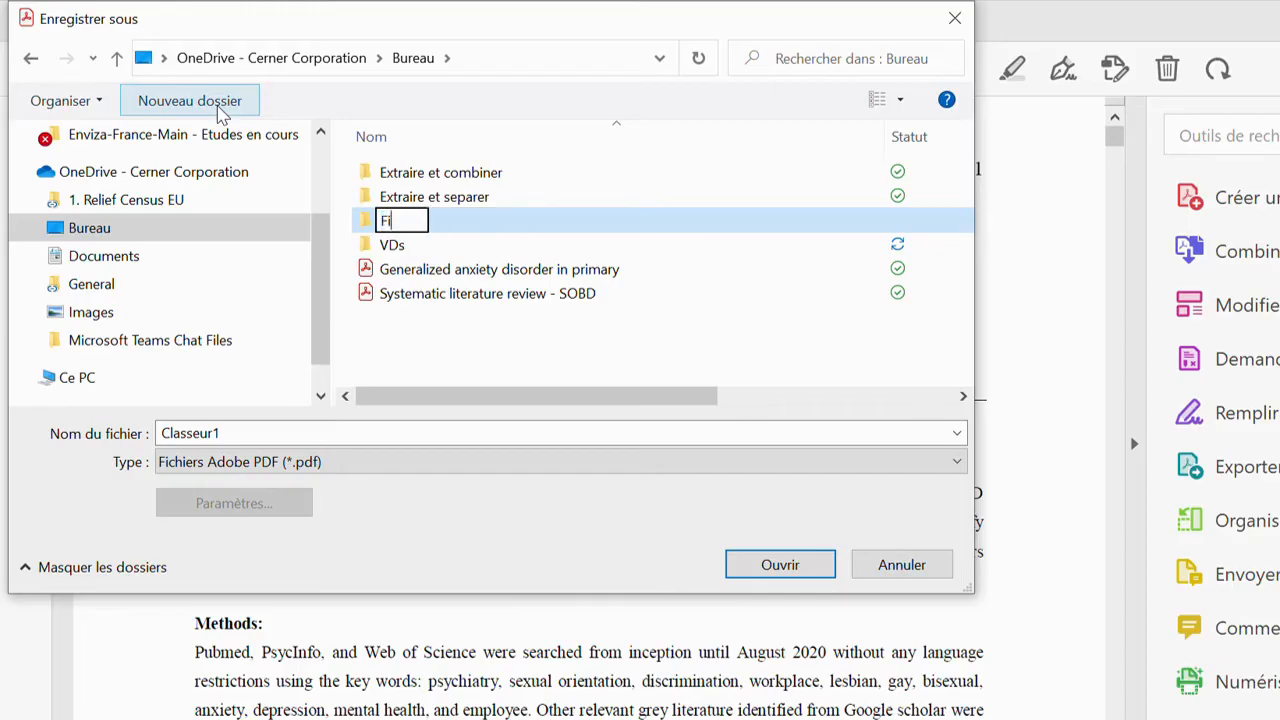
type("chiers")
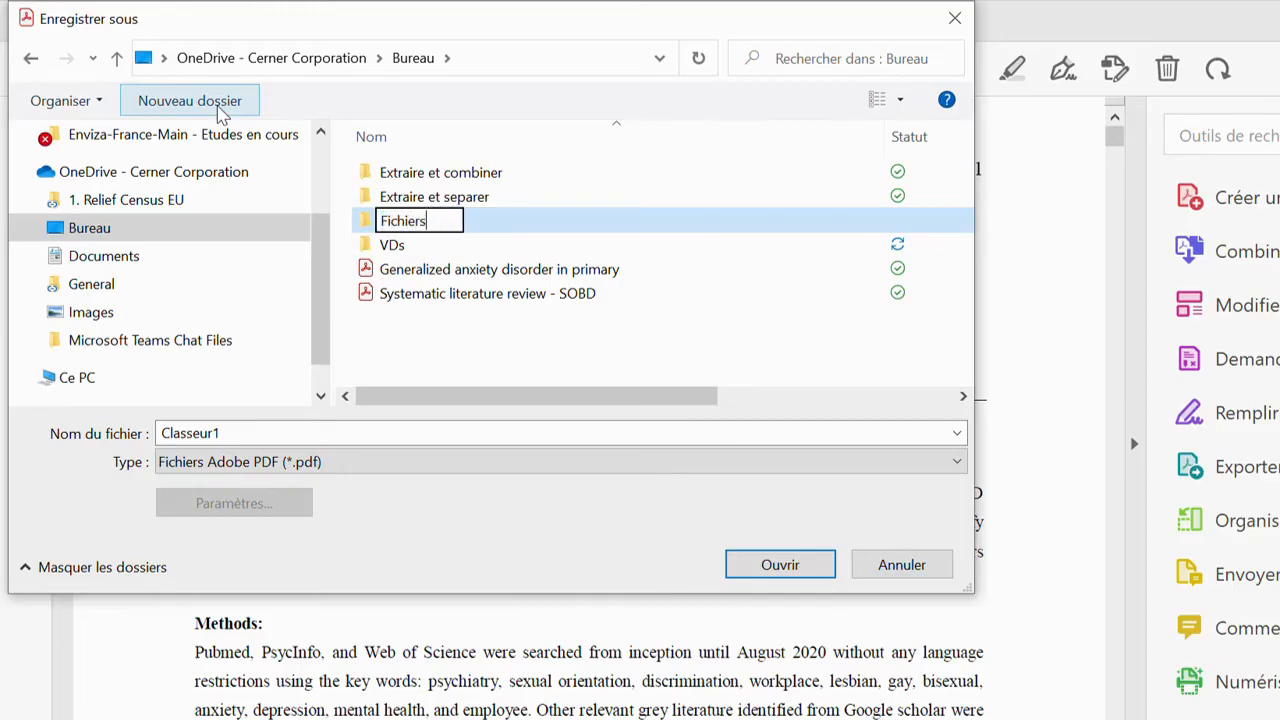
type(" comb")
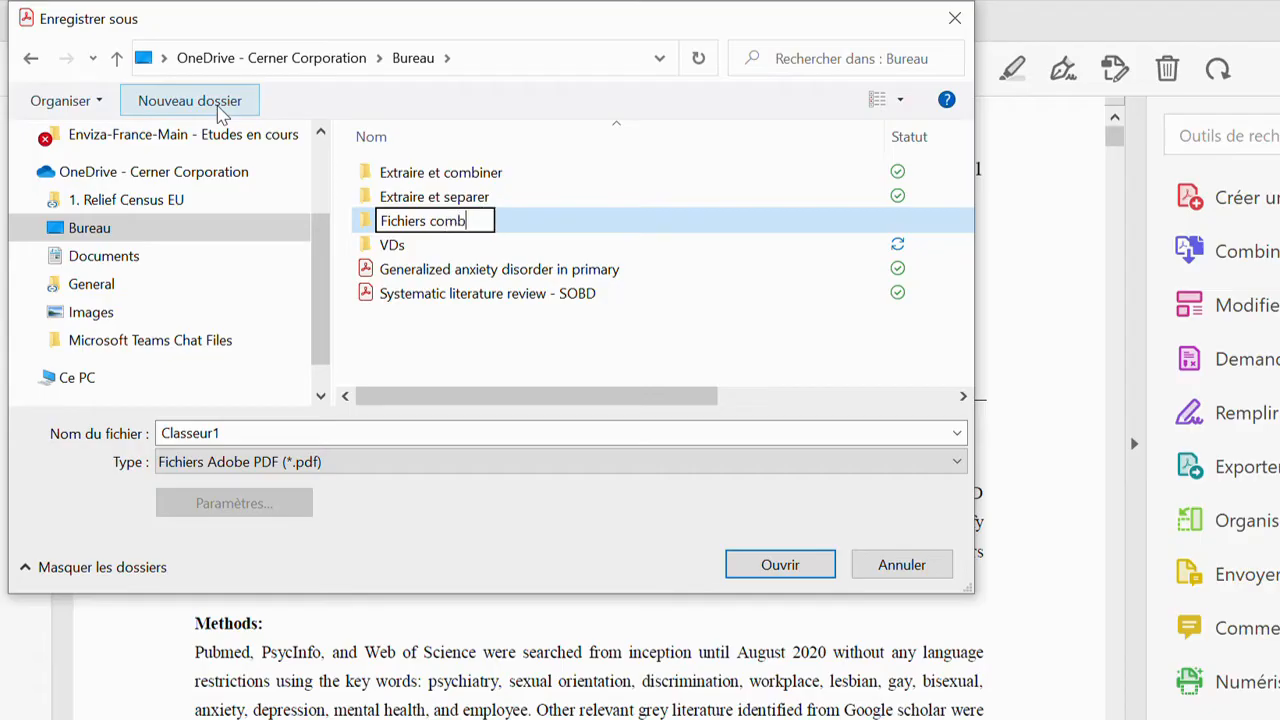
type("inés")
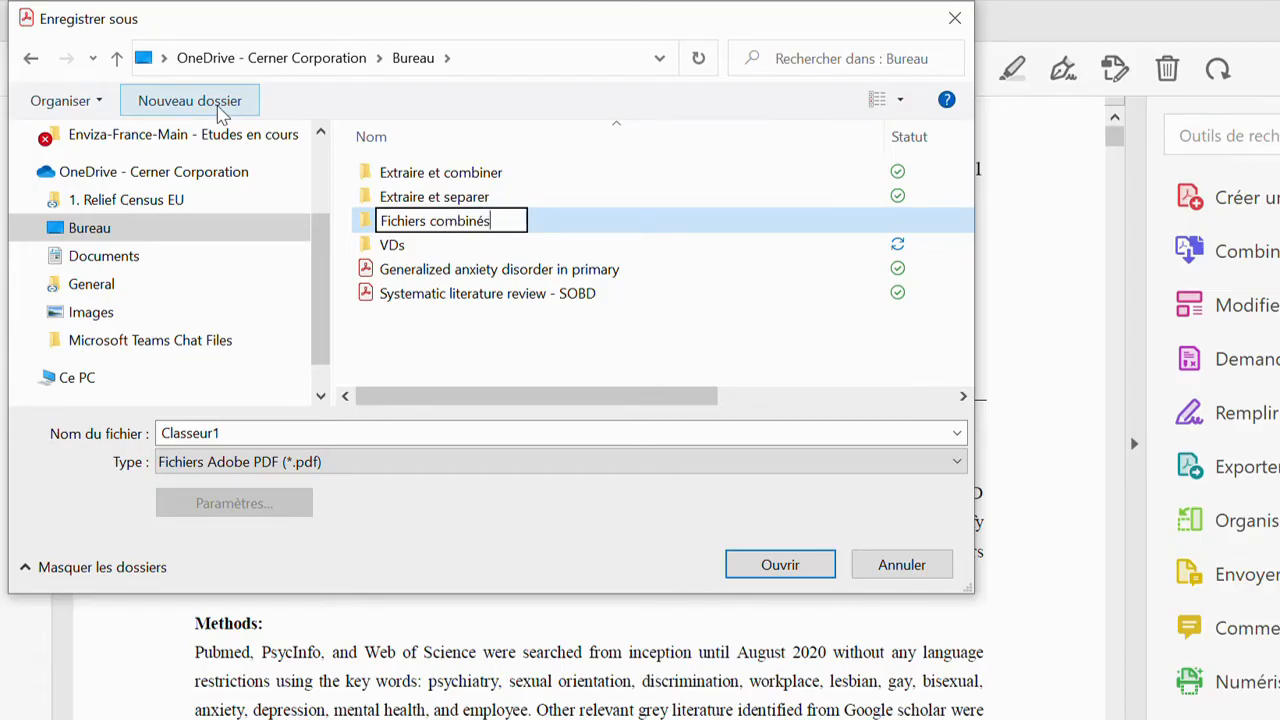
key("Left")
key("Left")
key("Left")
key("Left")
key("Left")
key("Left")
key("Left")
key("Left")
key("Left")
key("BackSpace")
key("BackSpace")
key("BackSpace")
key("BackSpace")
key("BackSpace")
key("BackSpace")
key("BackSpace")
key("BackSpace")
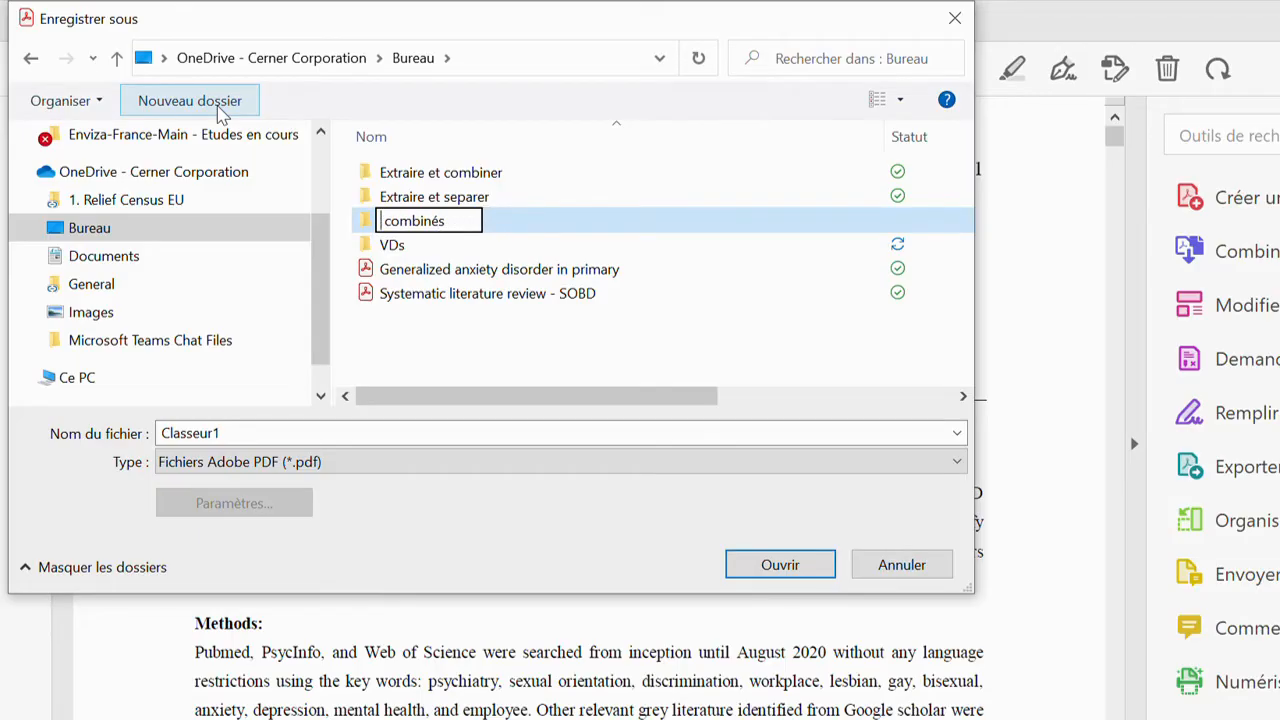
type("PDFs")
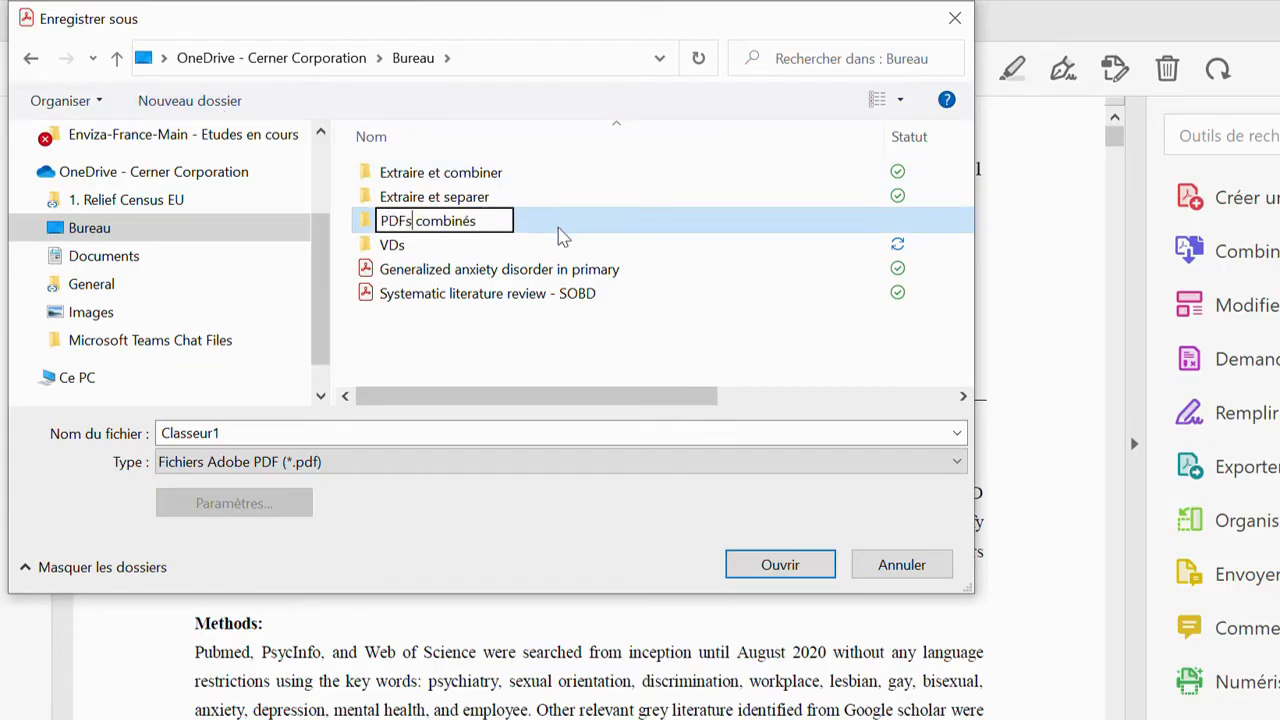
left_click(560, 228)
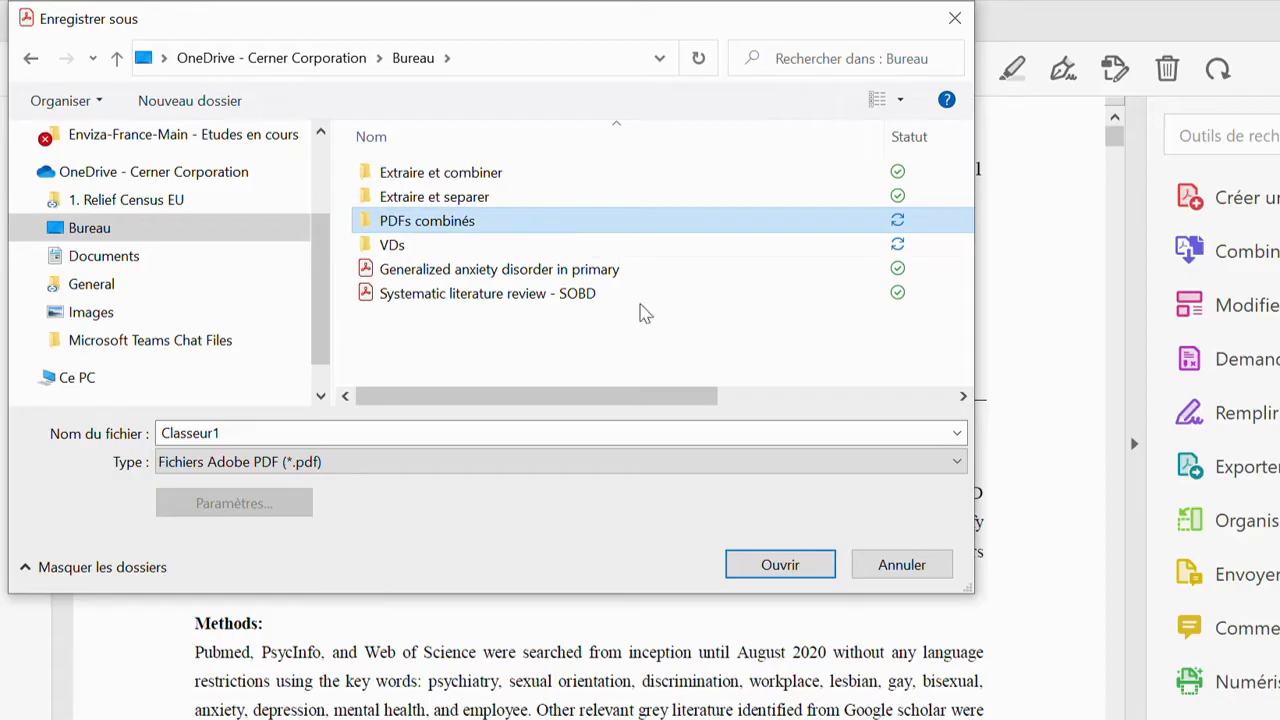
Save the combined PDF as "Classeur1" in the "PDFs combinés" folder and close Acrobat
left_click(770, 565)
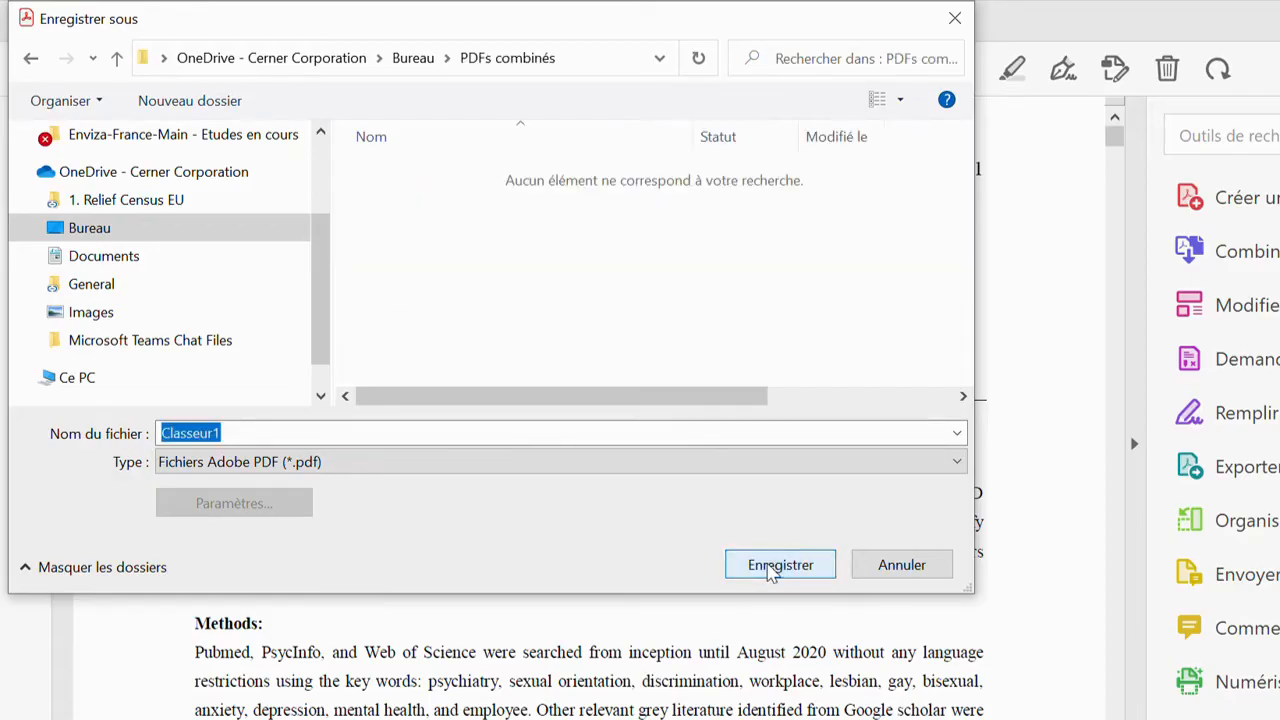
left_click(767, 566)
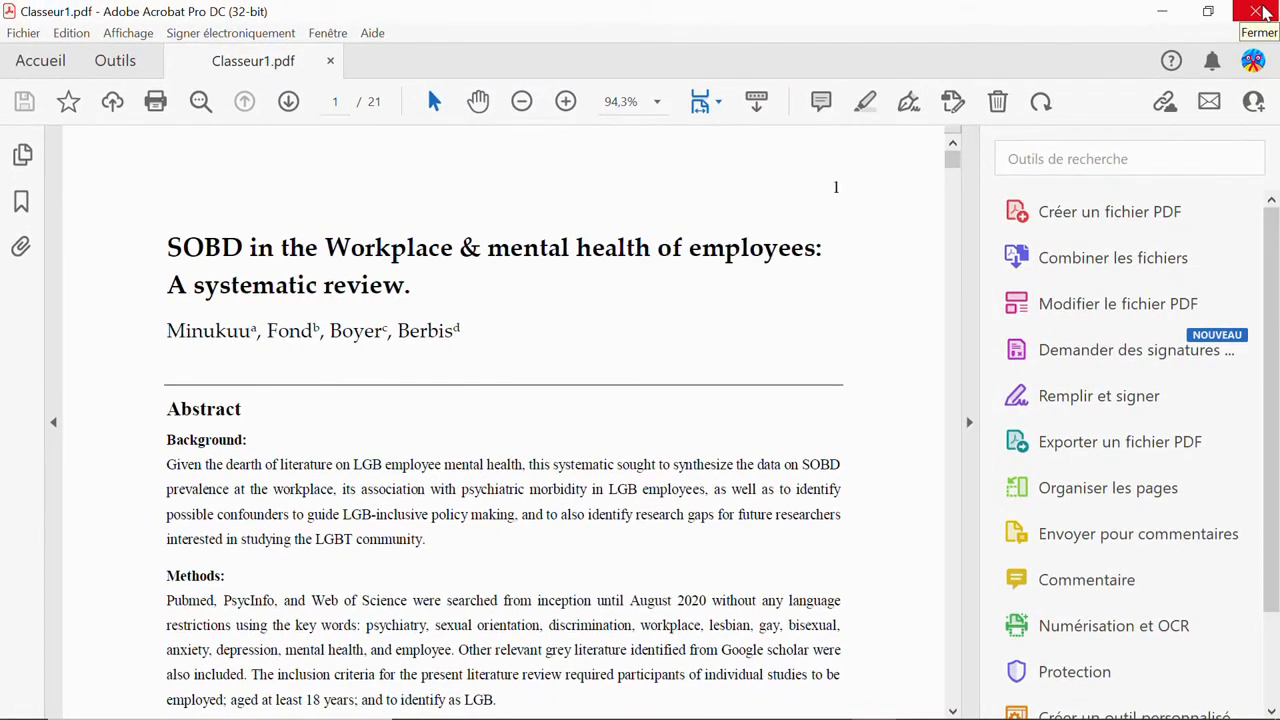
left_click(1258, 12)
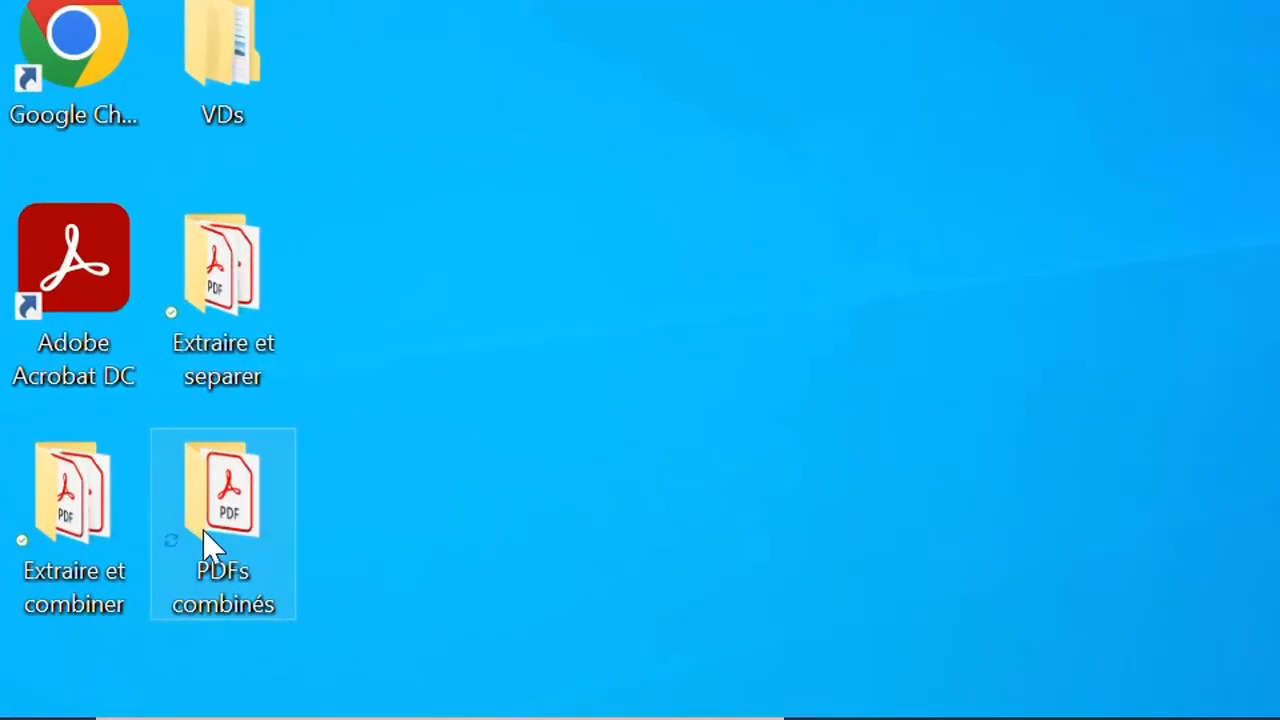
Switch to File Explorer by opening the desktop folder "PDFs combinés", and open the name of Classeur1 for editing
double_click(207, 545)
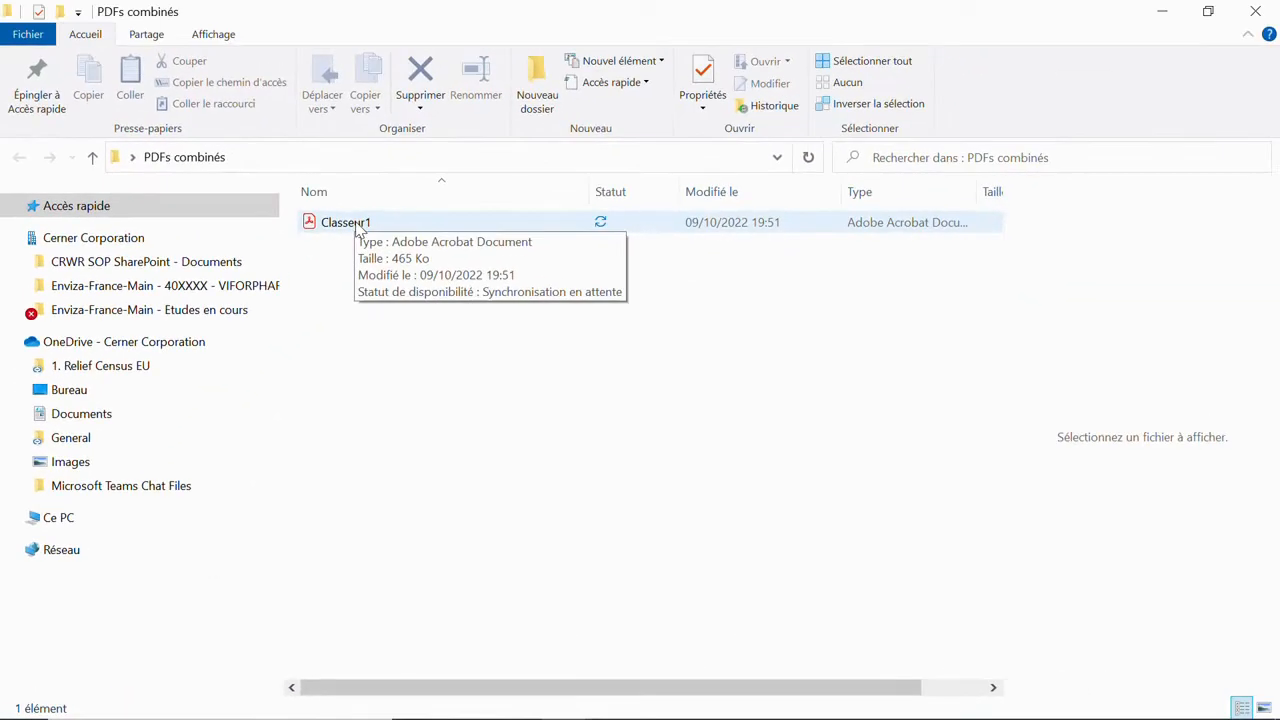
left_click(428, 122)
left_click(428, 122)
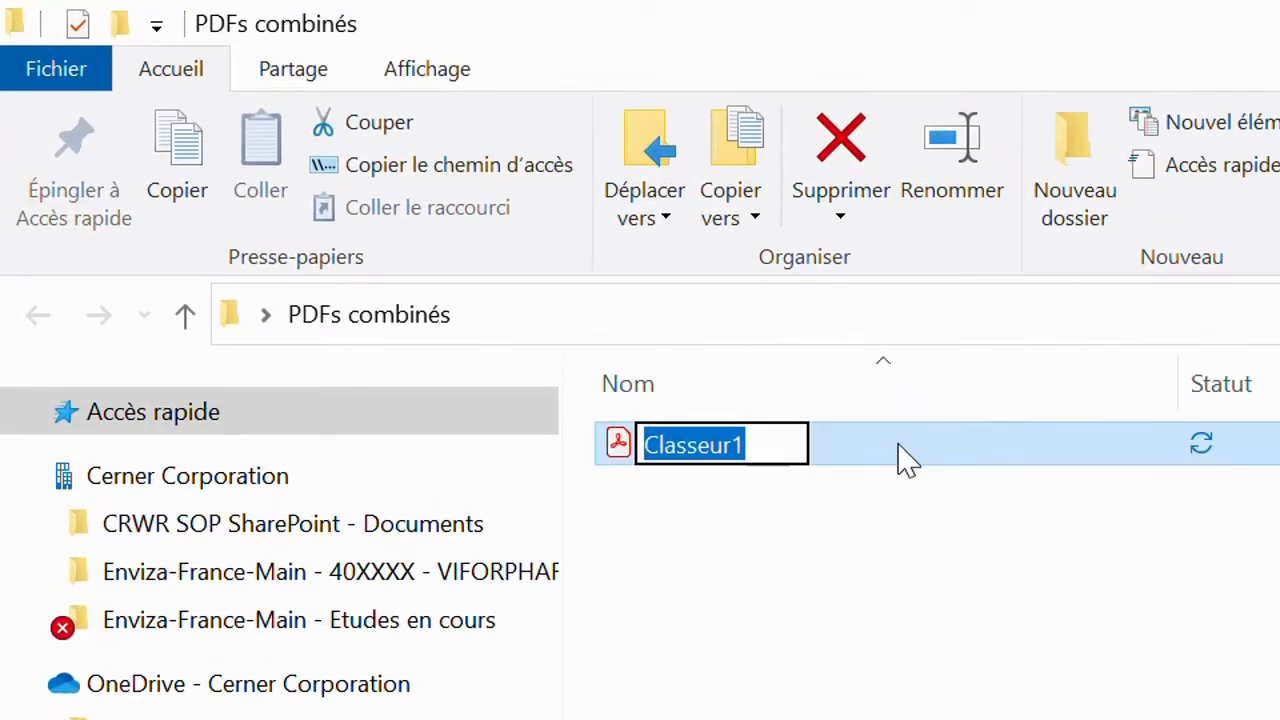
key("Return")
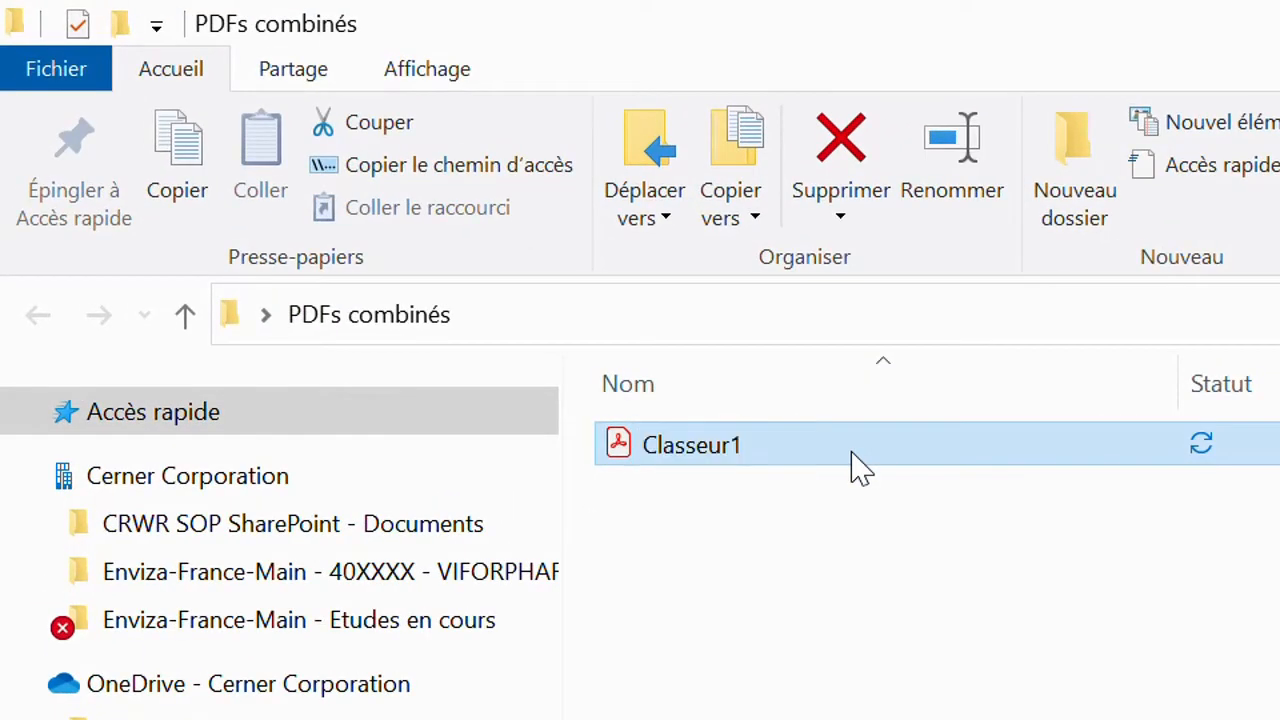
Open Classeur1 from the PDFs combinés folder in Acrobat and look over its first page
double_click(851, 452)
scroll(529, 337, "down", 3)
scroll(527, 335, "up", 3)
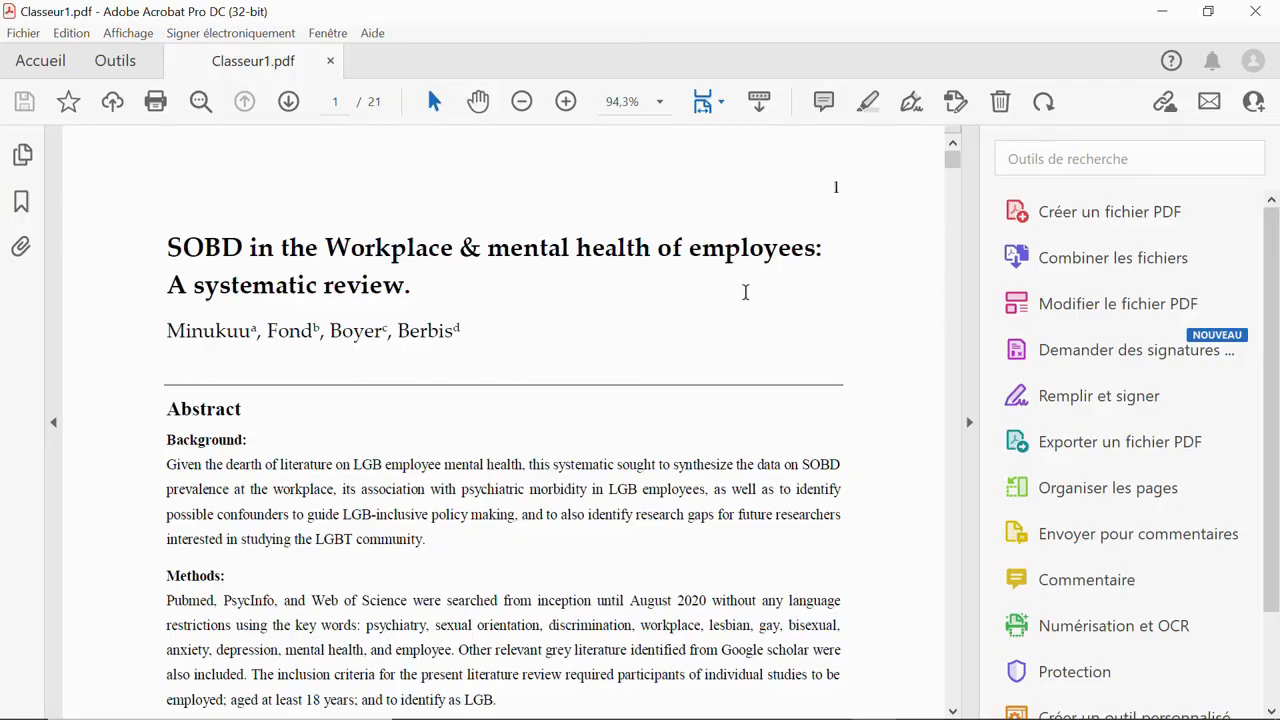
scroll(751, 300, "down", 3)
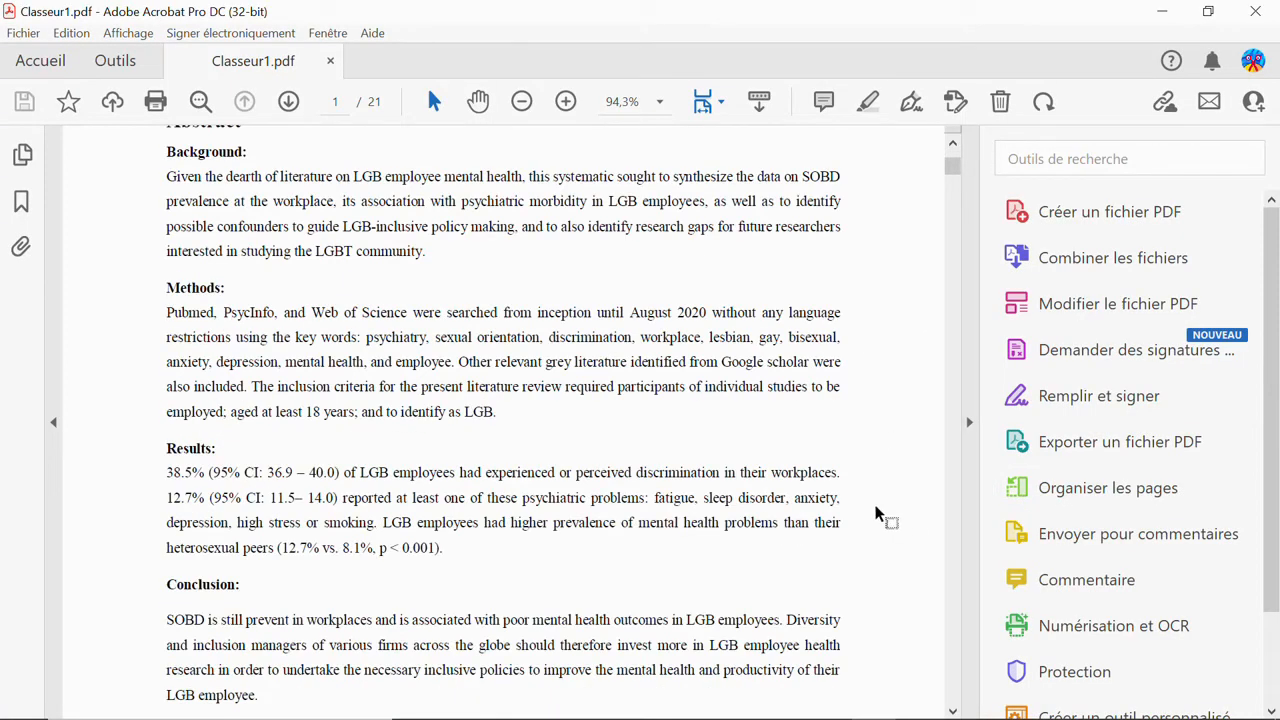
scroll(729, 473, "up", 3)
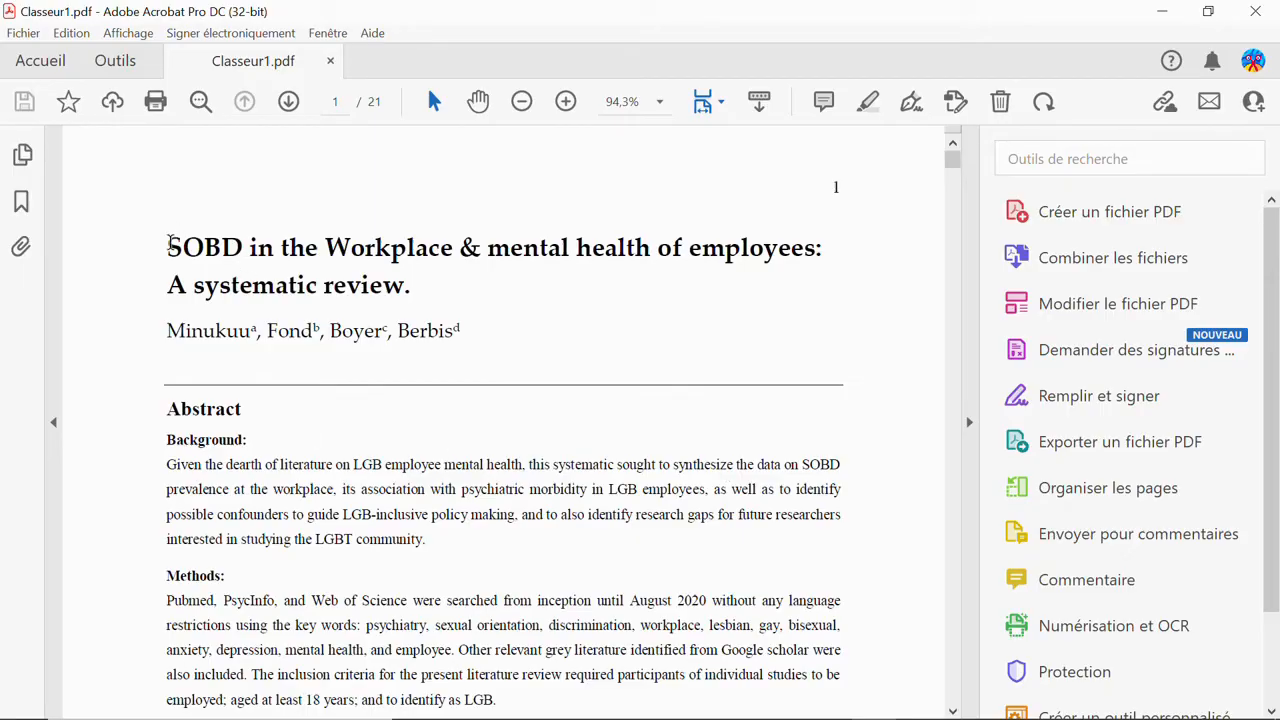
Copy the article's full two-line title from the first page of Classeur1 and close Acrobat
left_click_drag(170, 245, 423, 276)
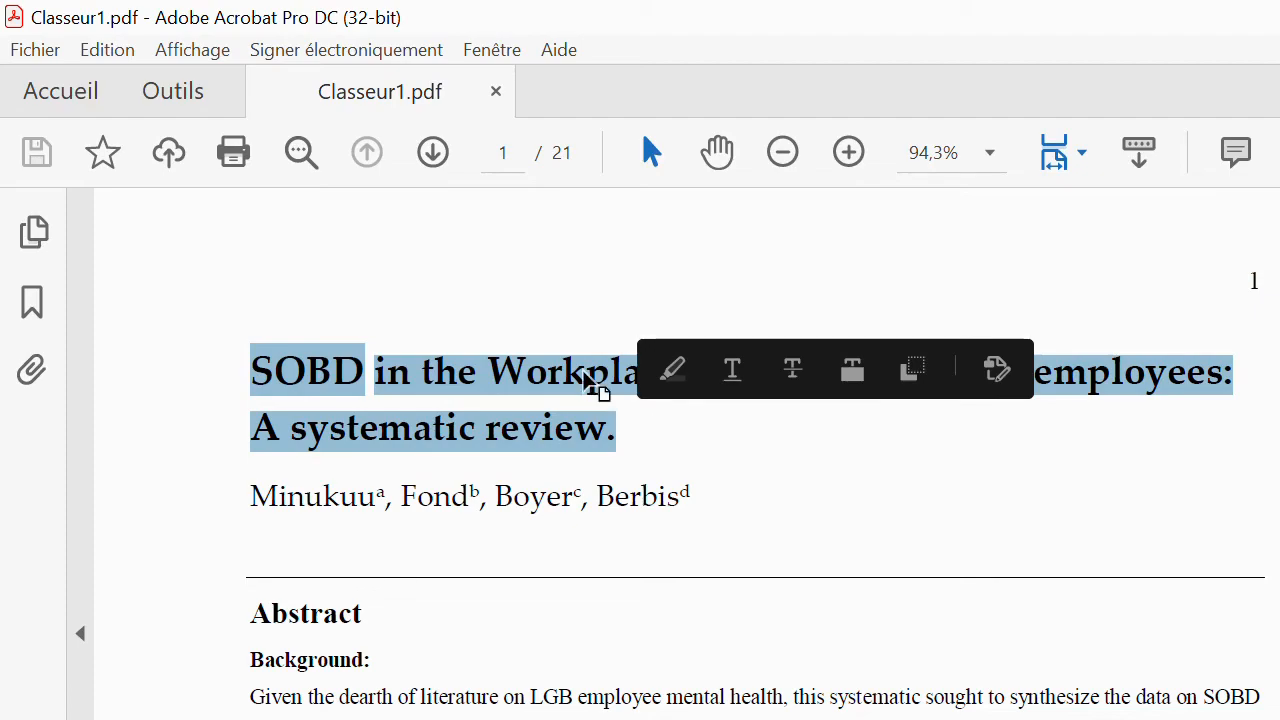
right_click(585, 374)
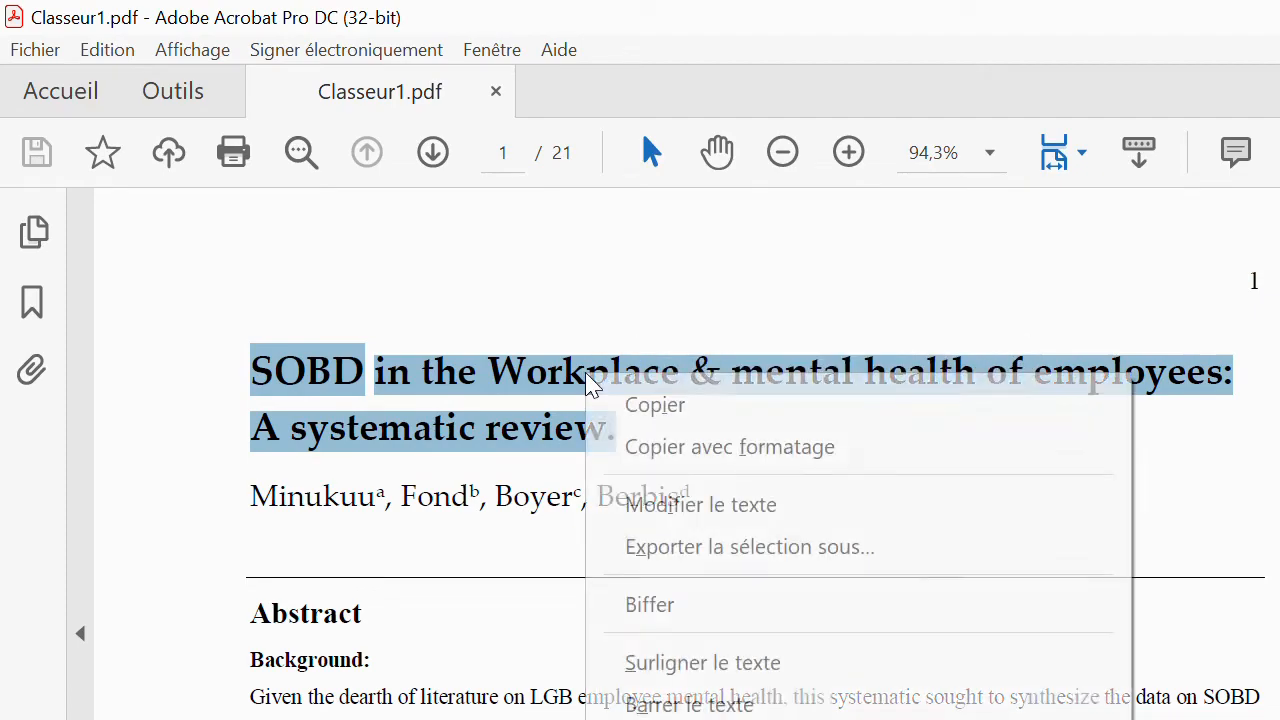
left_click(655, 405)
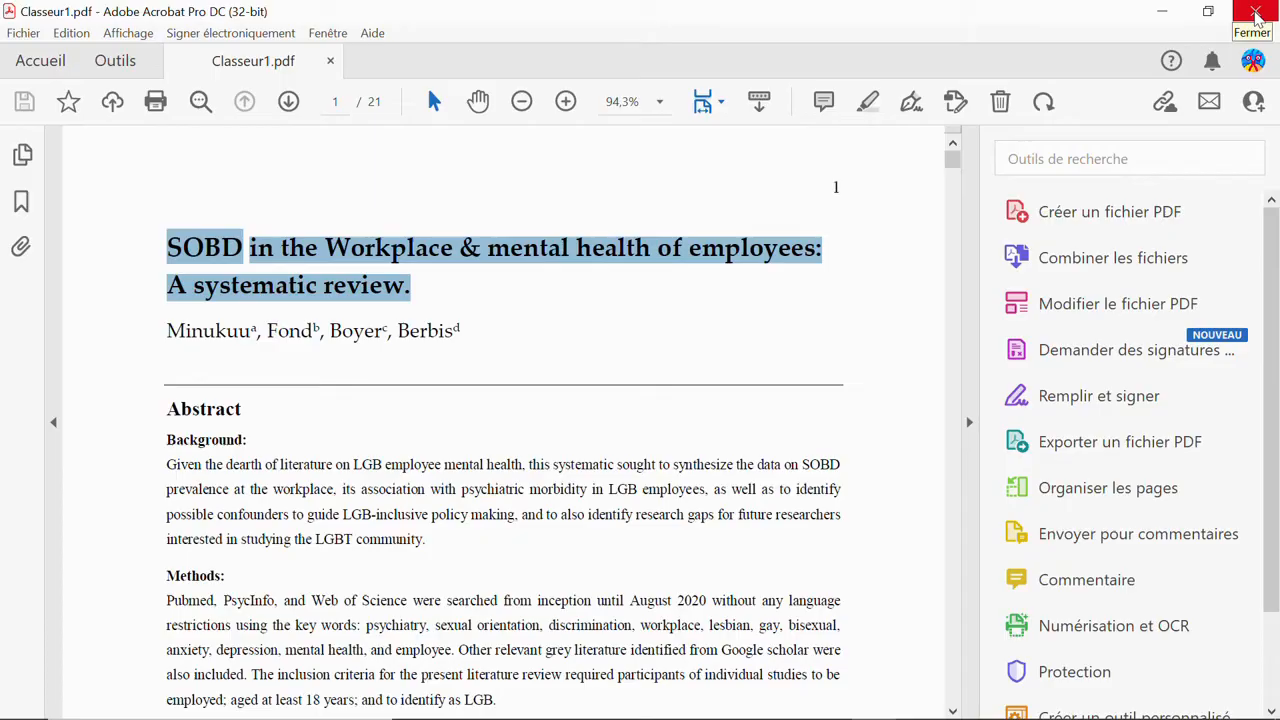
left_click(1256, 12)
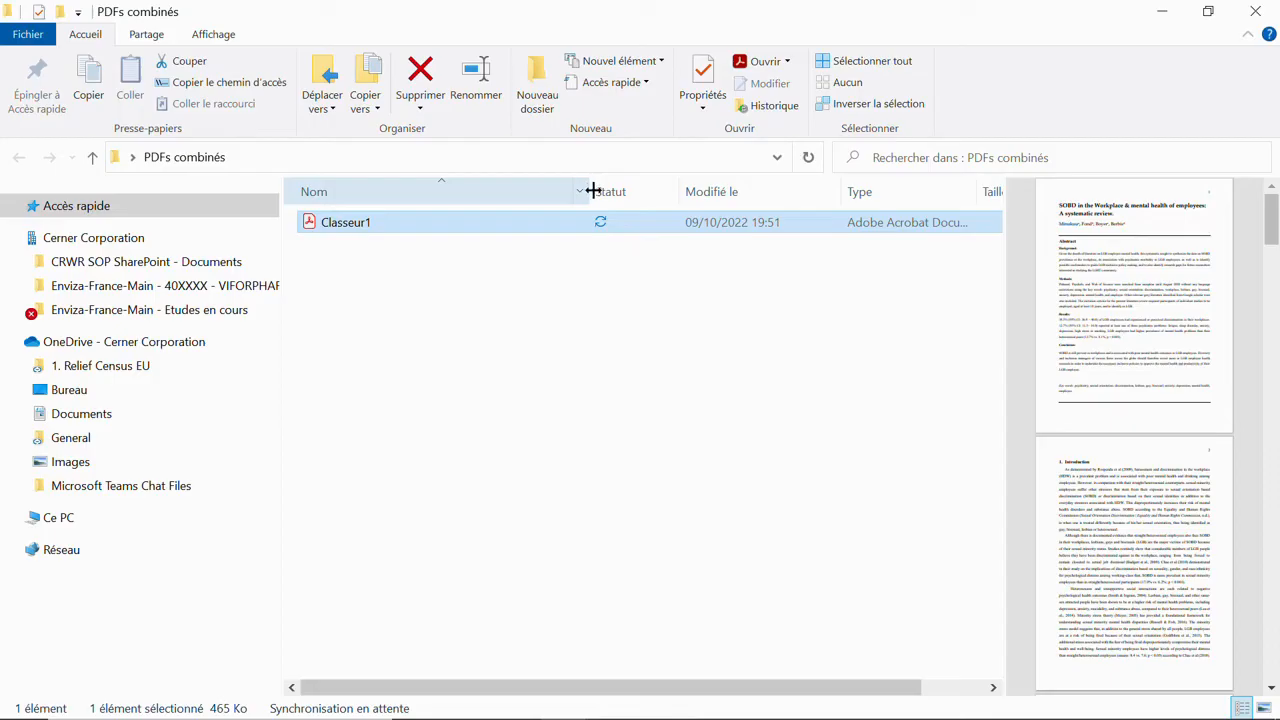
Rename Classeur1 with the copied title "SOBD in the Workplace & mental health of employees A systematic review." and widen the Nom column
left_click_drag(593, 191, 638, 191)
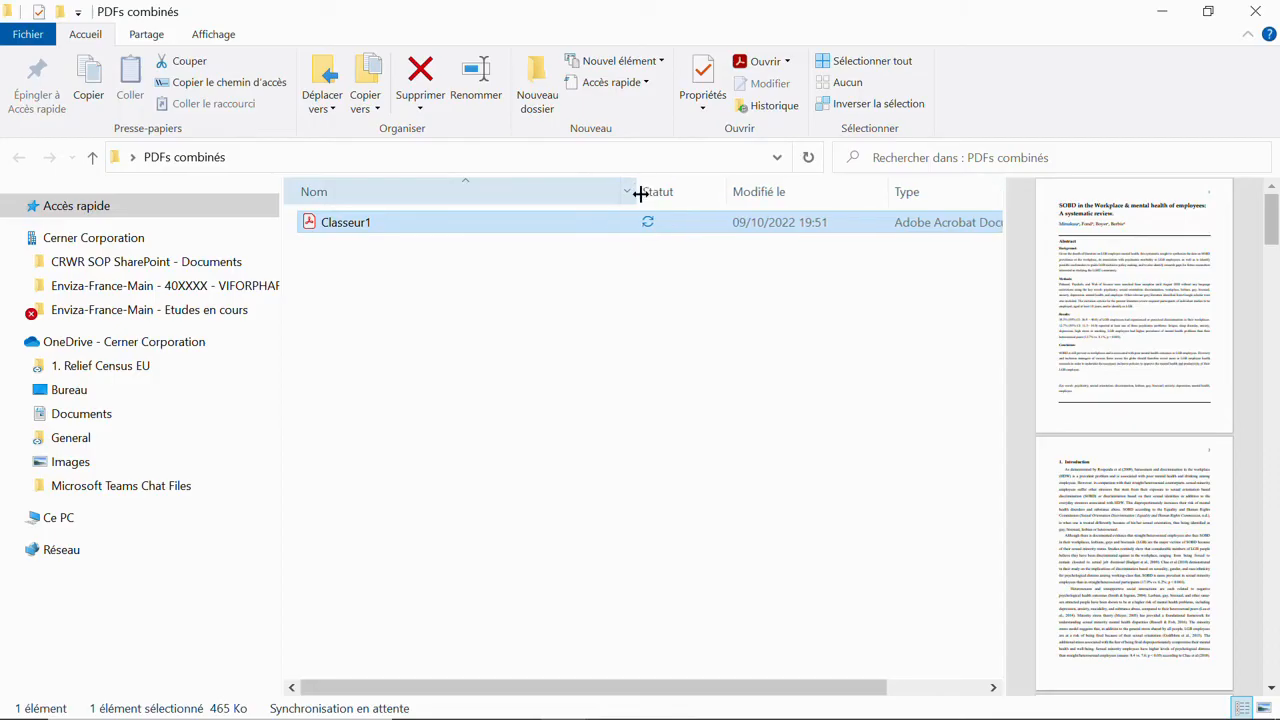
right_click(426, 229)
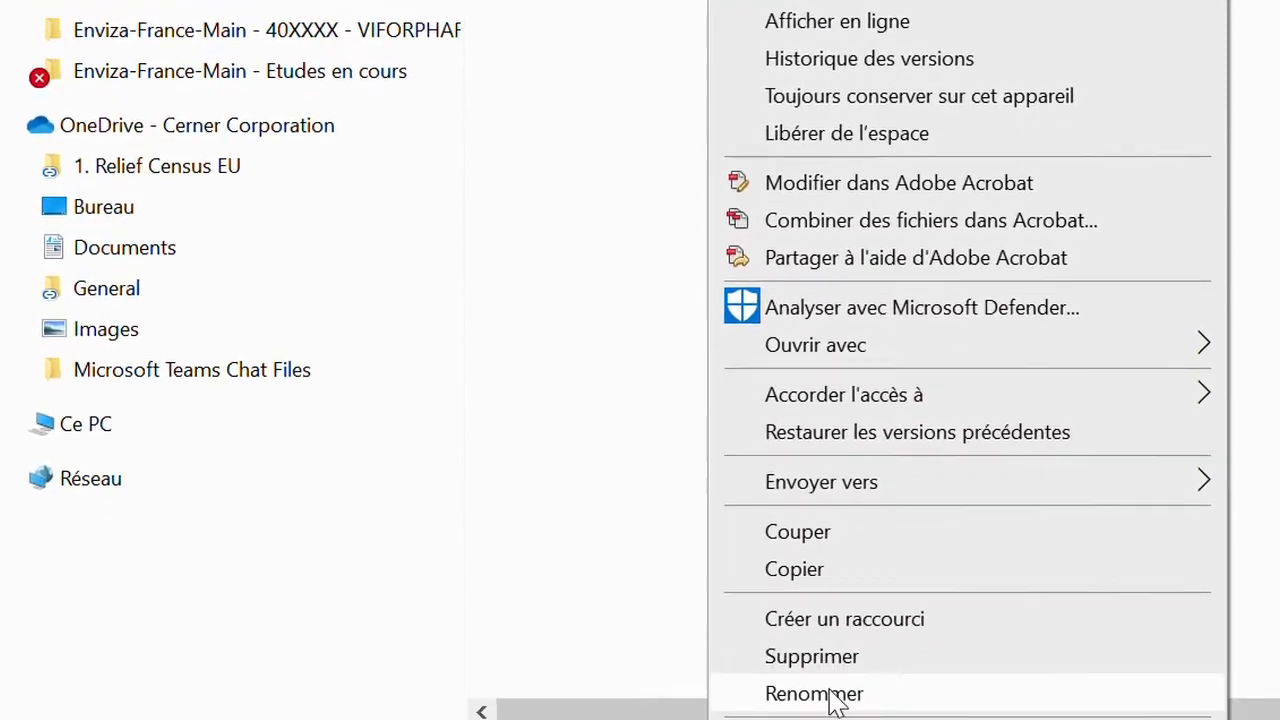
left_click(829, 691)
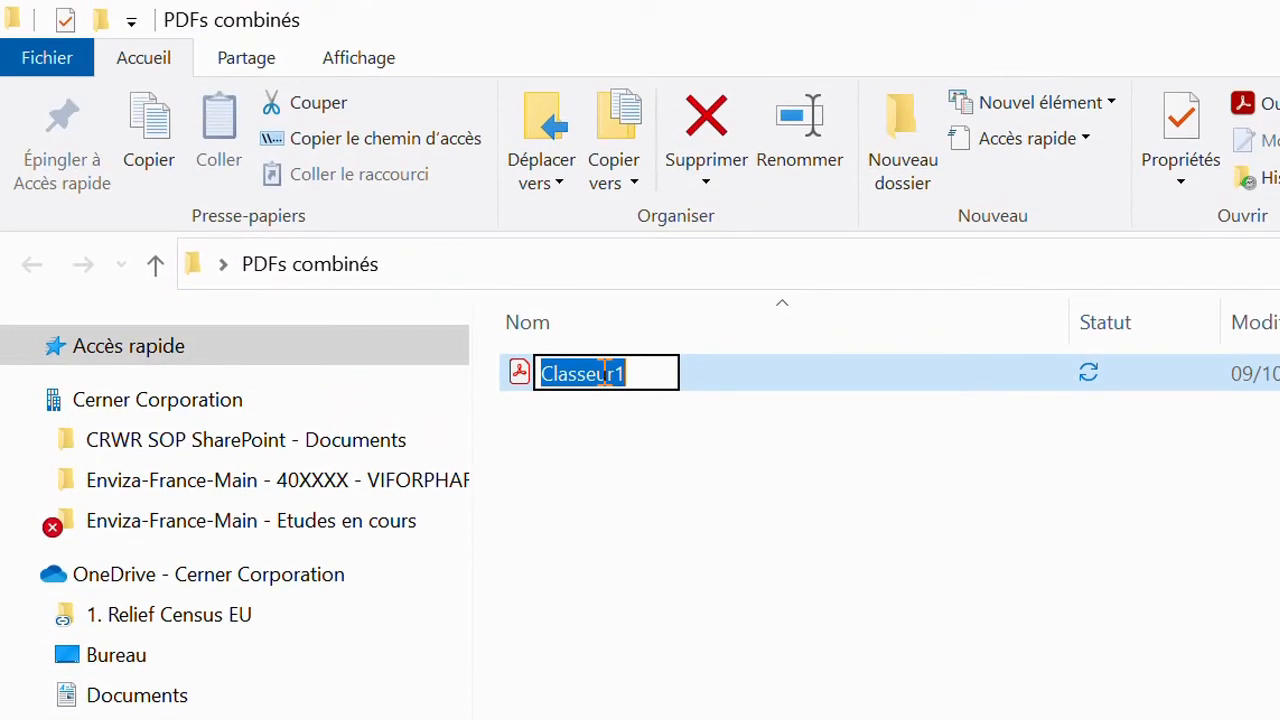
right_click(607, 374)
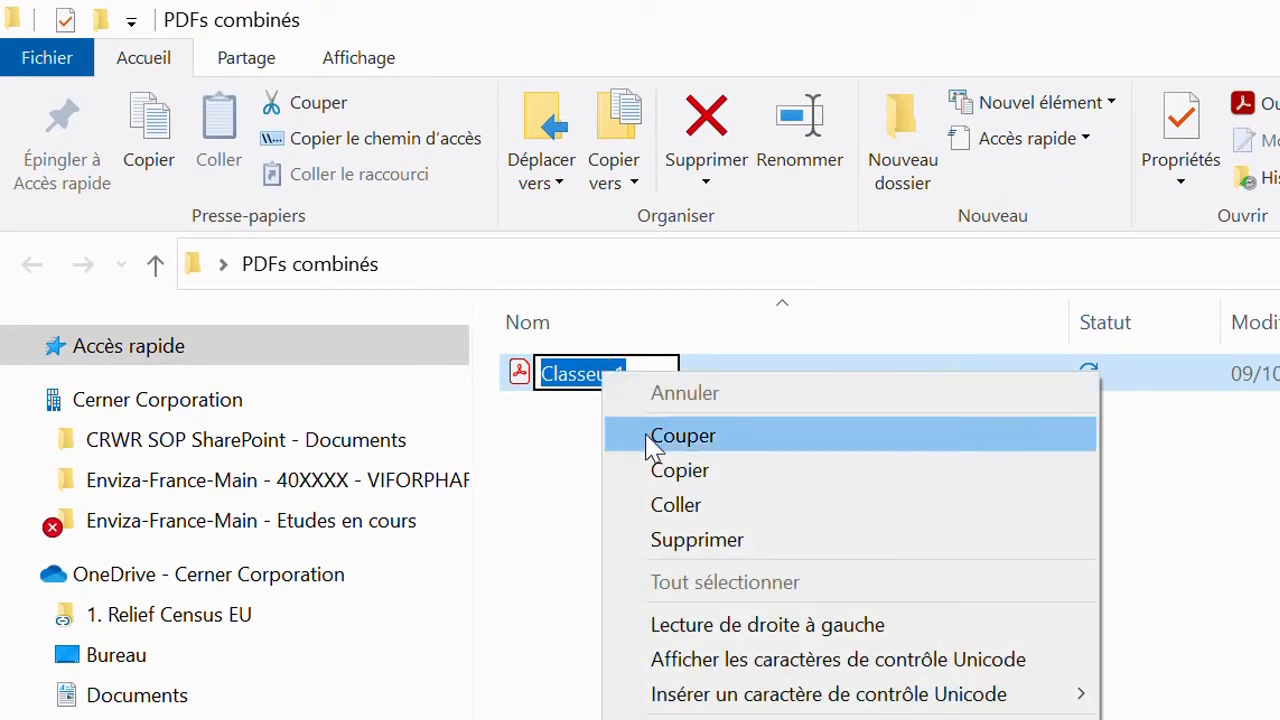
left_click(683, 512)
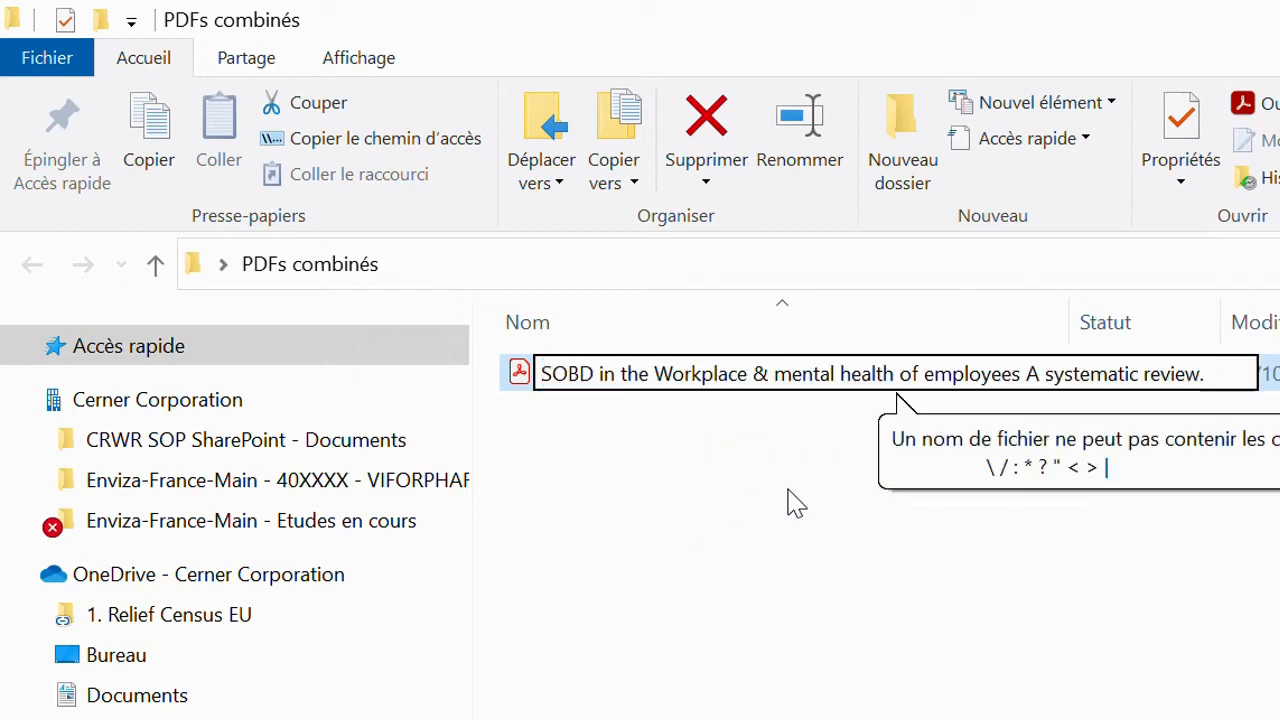
key("Return")
left_click(980, 596)
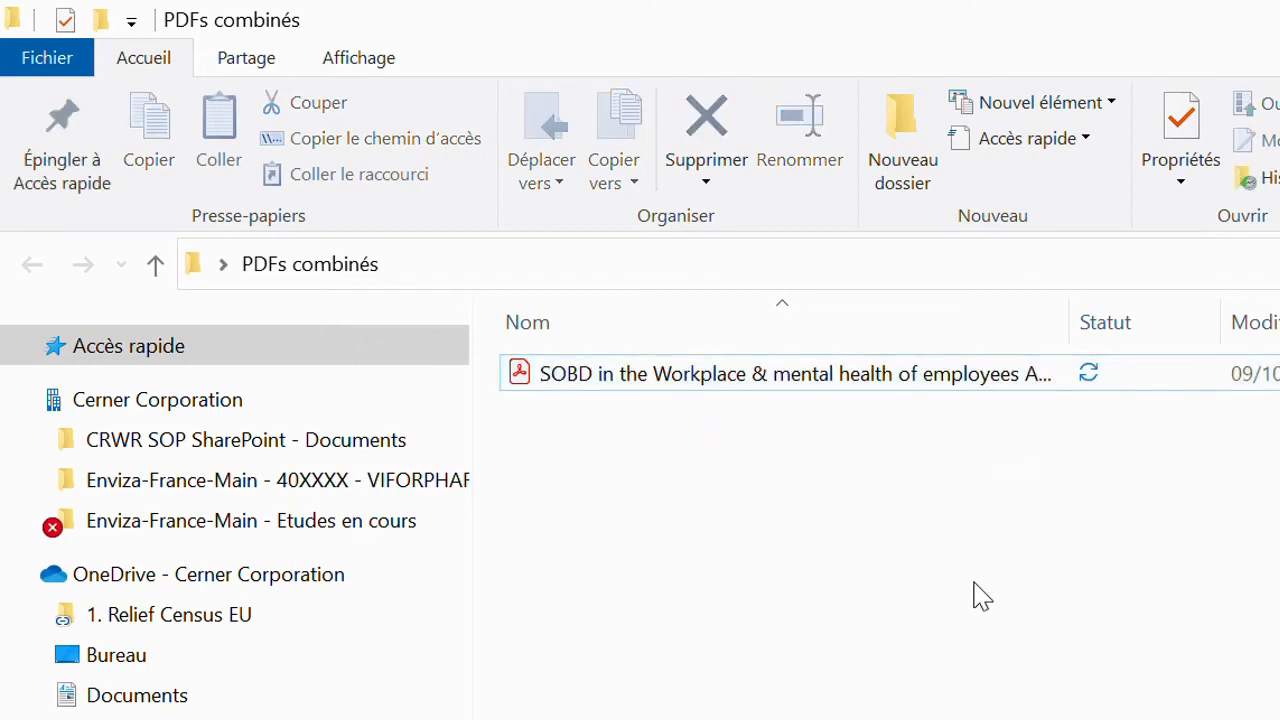
left_click_drag(1078, 321, 1177, 322)
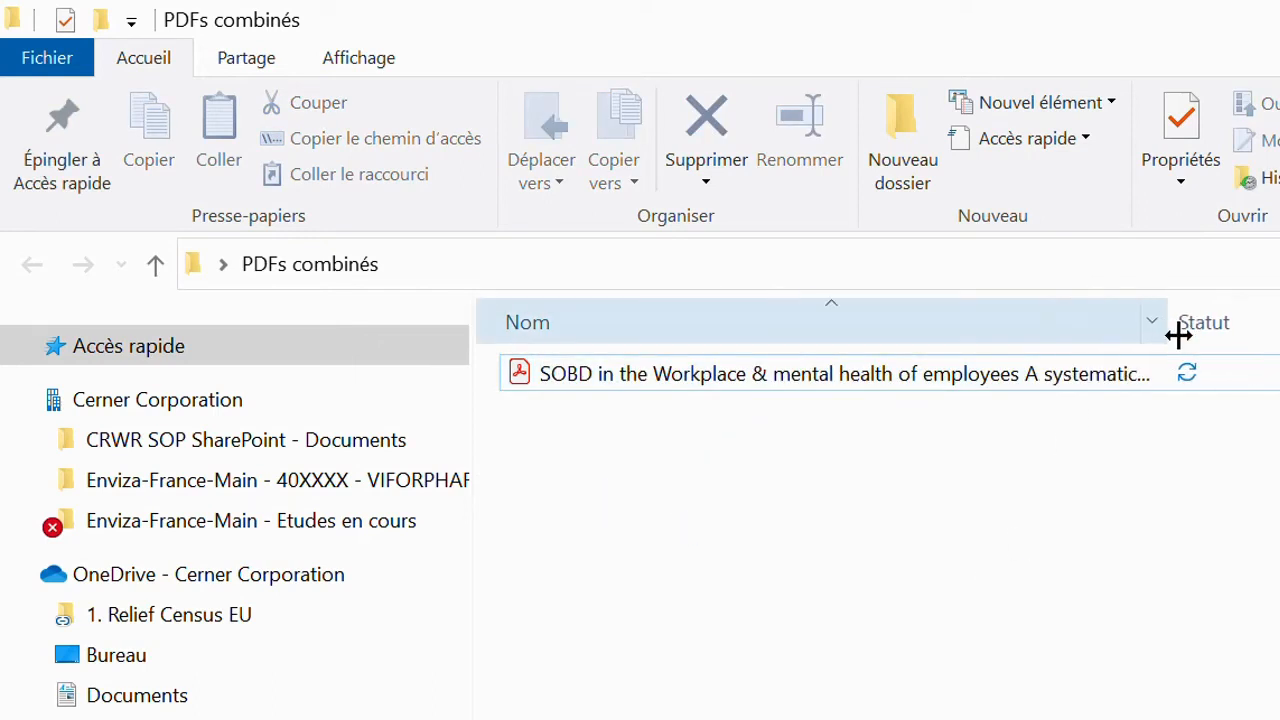